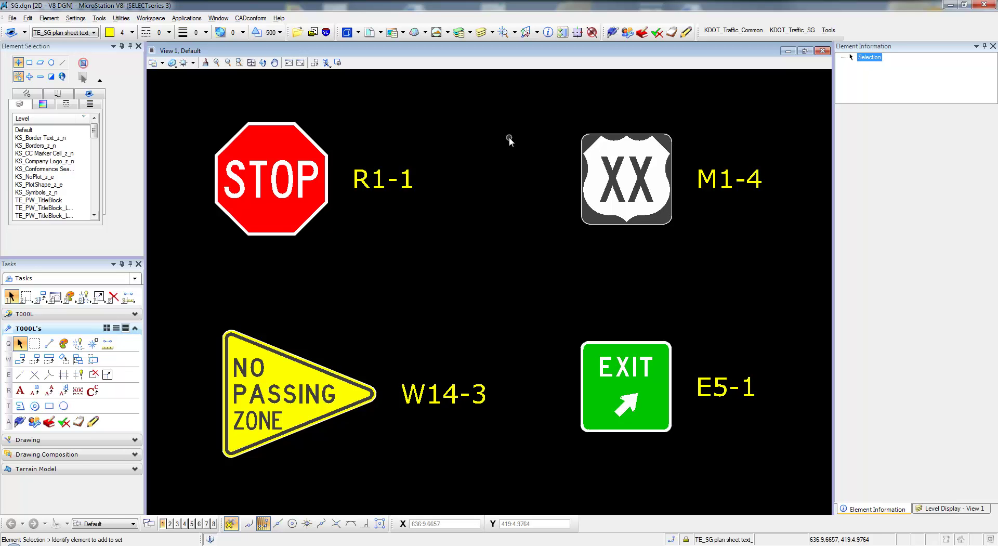
Delete the text of the R1-1 label beside the STOP sign in the text editor
mouse_move(308, 173)
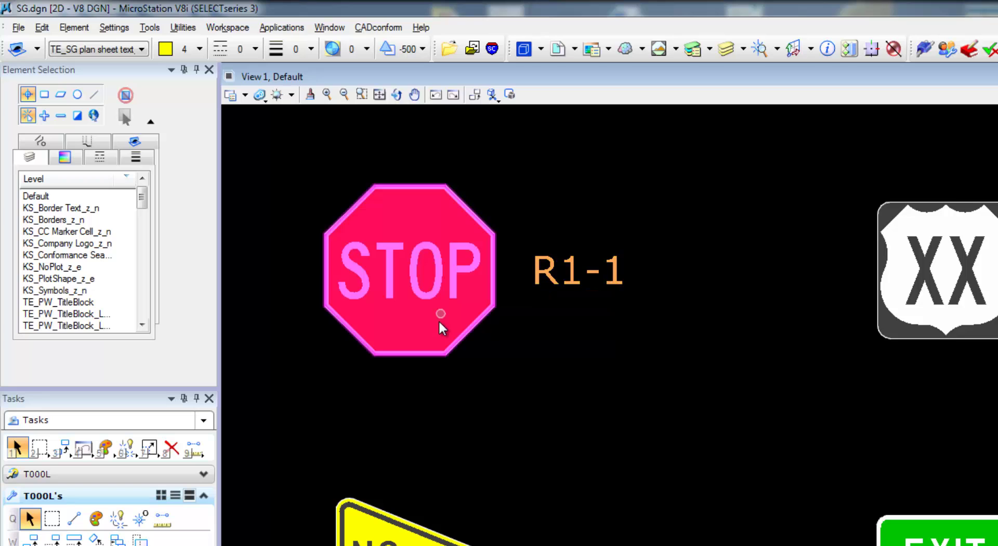
click(439, 323)
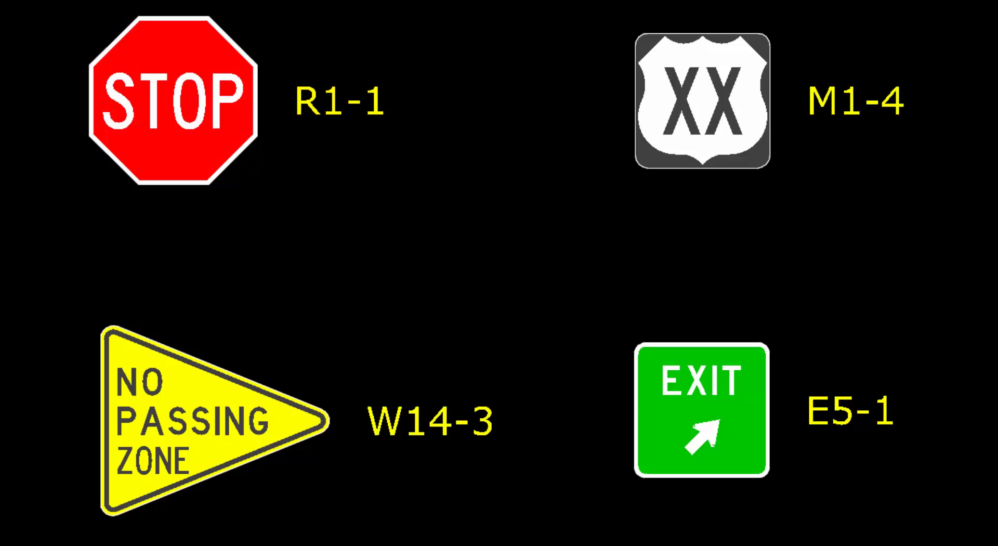
double_click(375, 106)
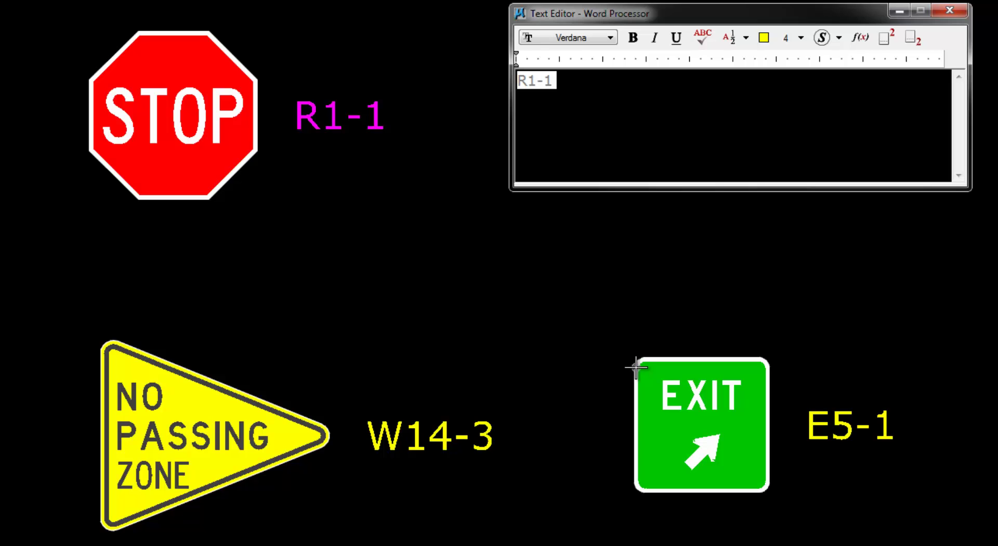
key(Delete)
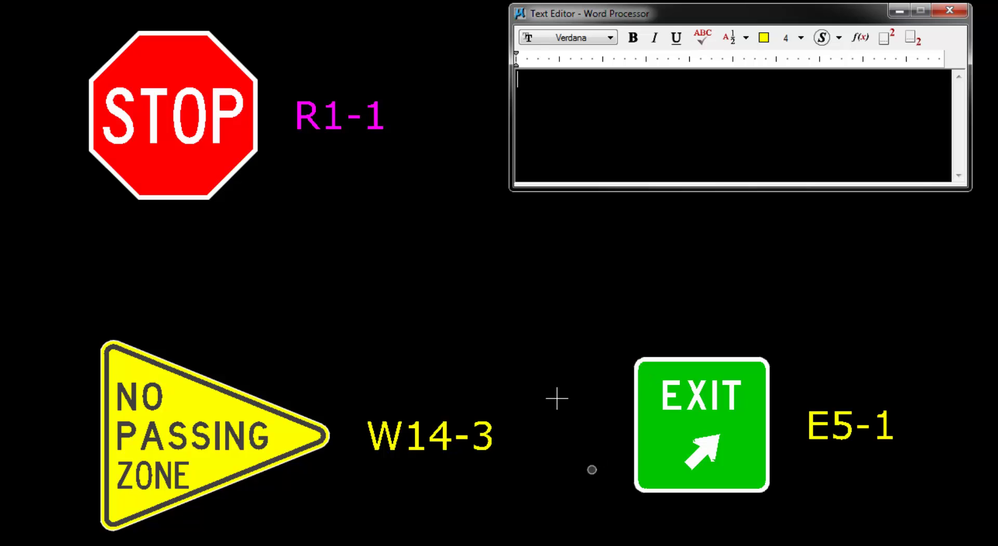
click(425, 279)
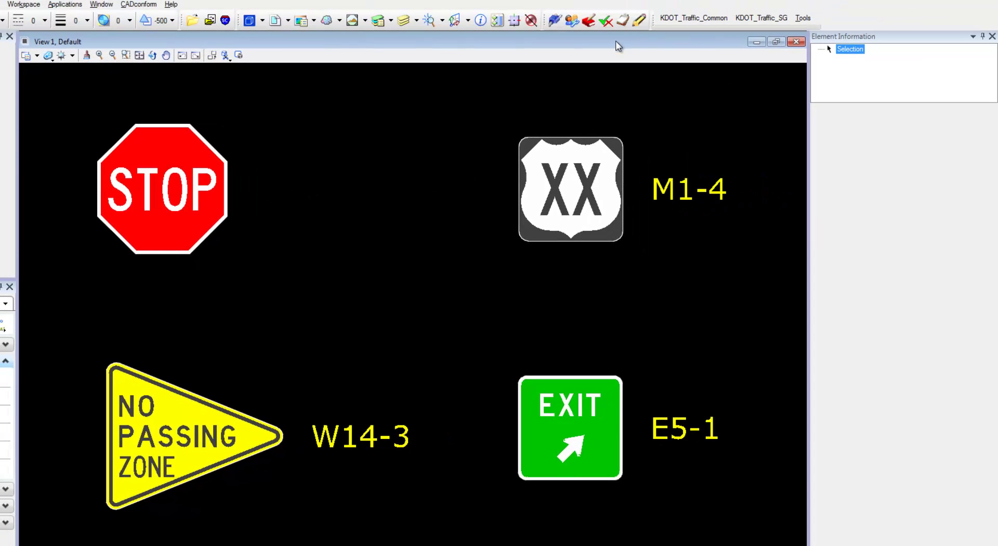
Run the CADconform feature check on the design file, and undo the last text edit on the R1-1 label
click(606, 21)
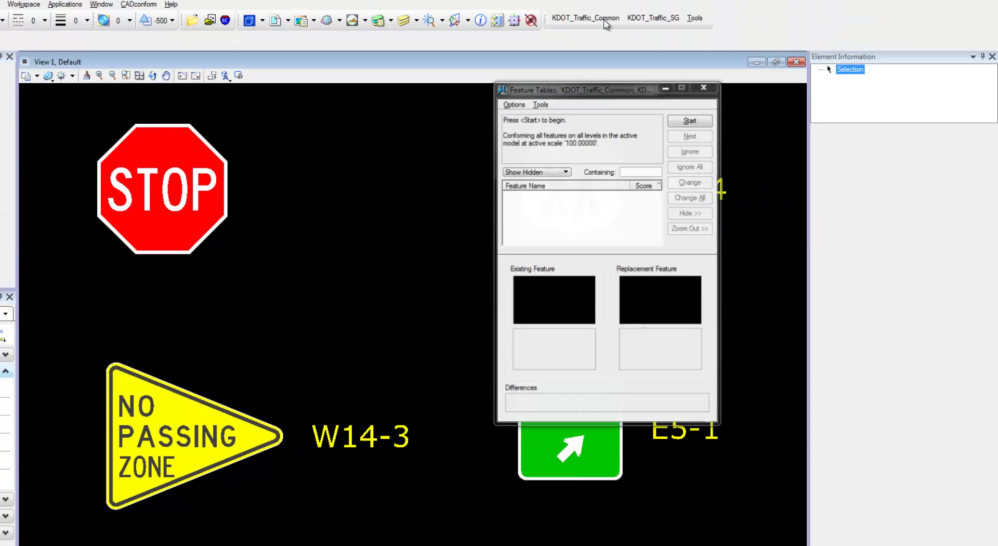
click(700, 121)
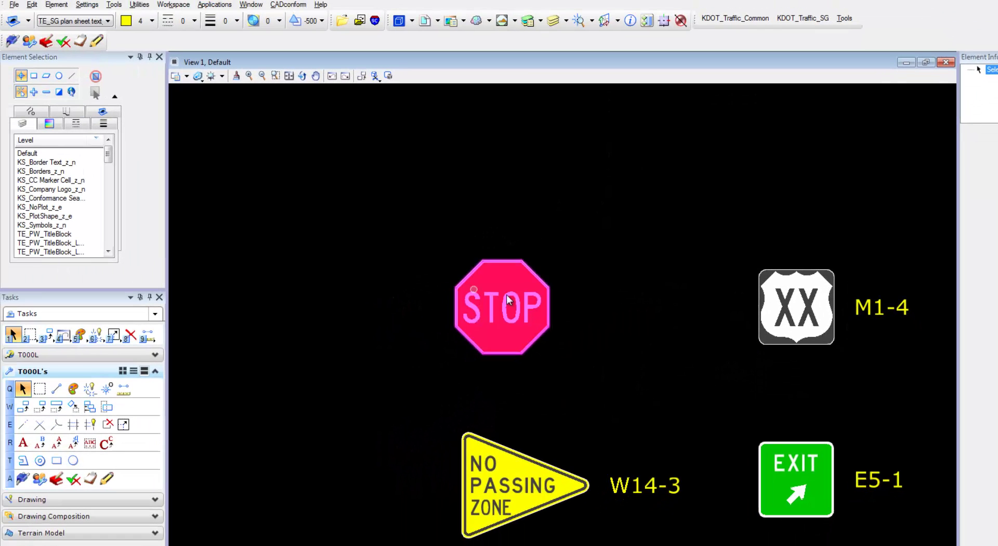
scroll(664, 365, up, 1)
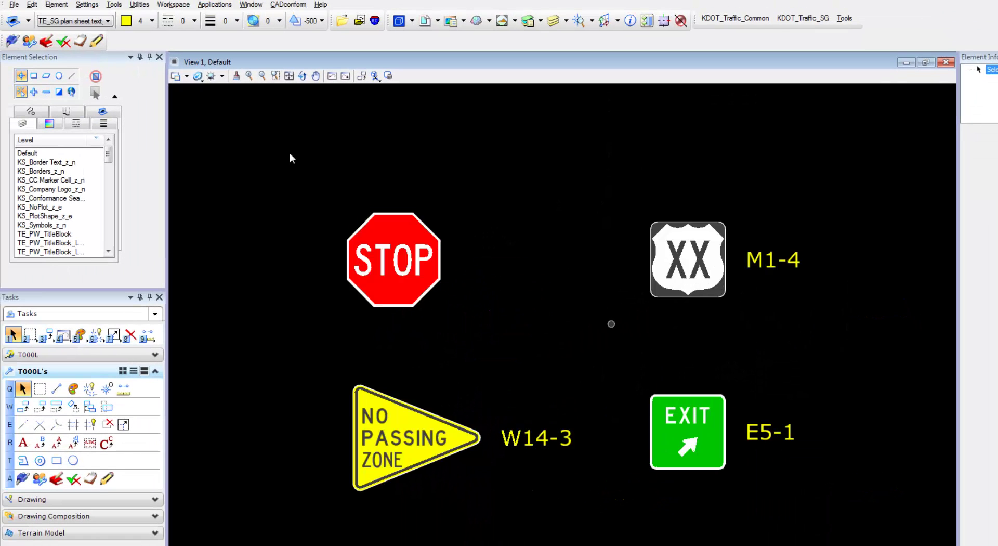
click(31, 5)
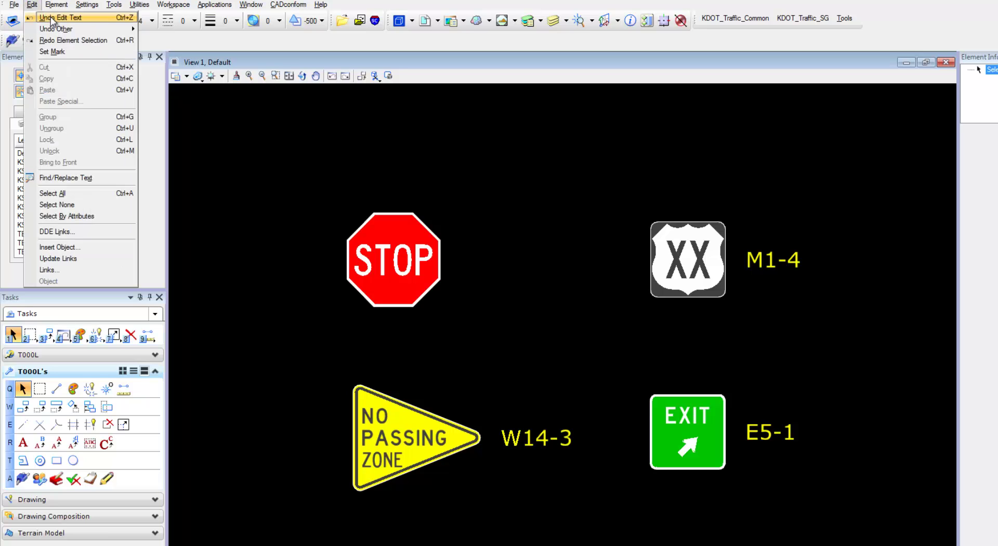
click(52, 20)
scroll(419, 240, up, 2)
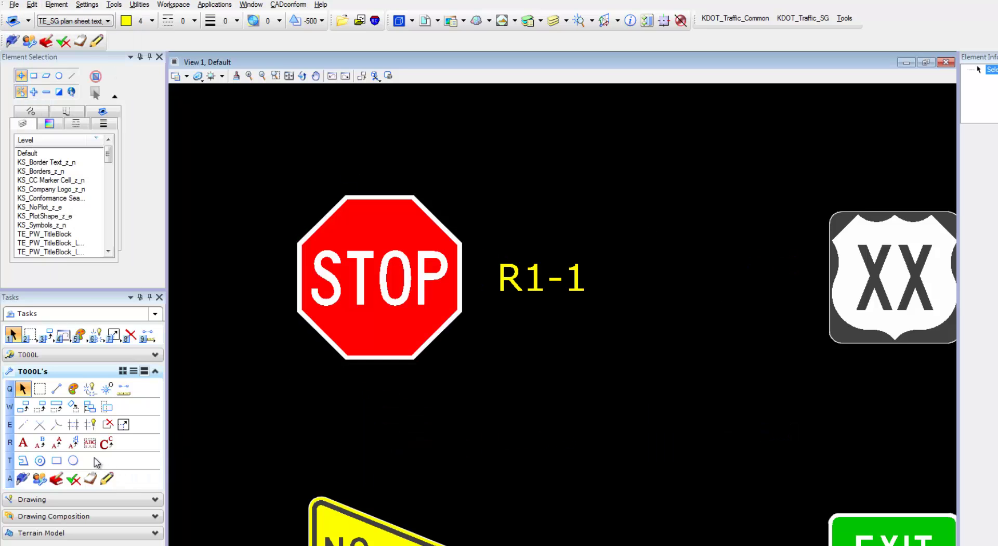
Open the R1-1 label with Edit Text and inspect its enter data field settings without changing them
click(40, 442)
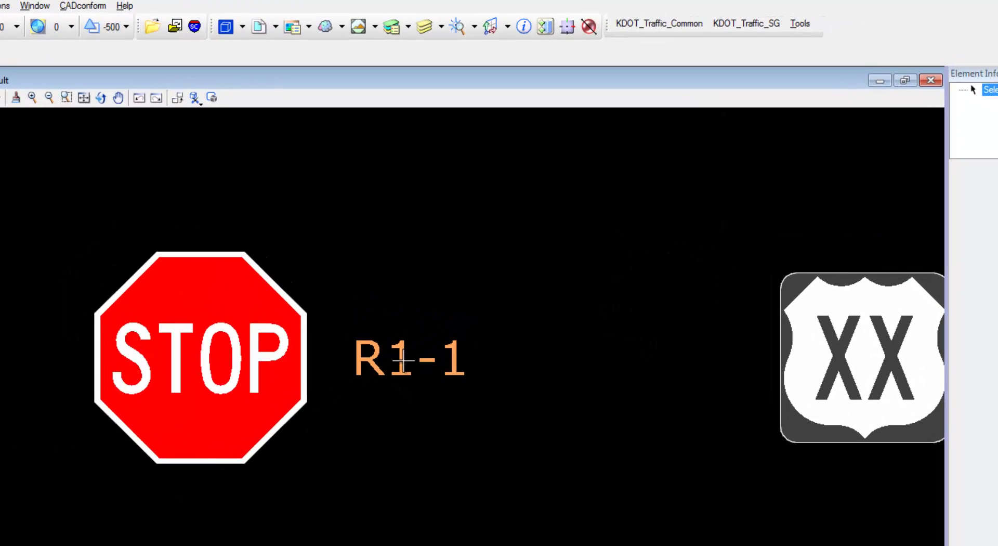
click(403, 359)
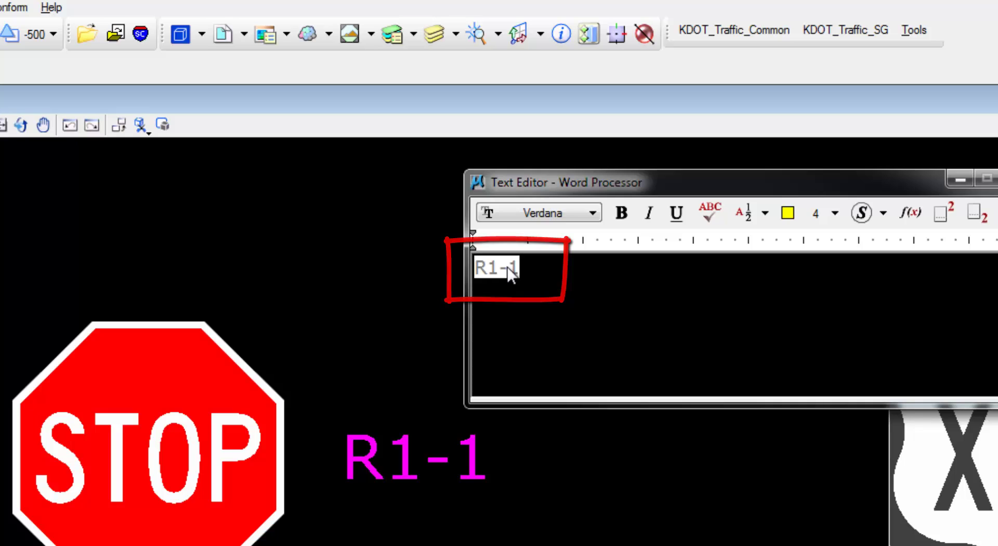
double_click(509, 271)
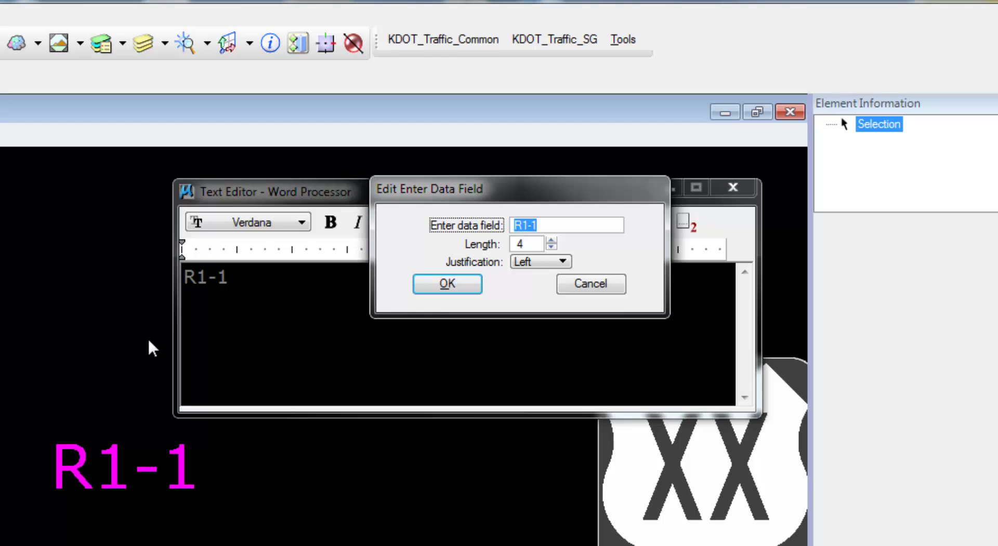
click(586, 283)
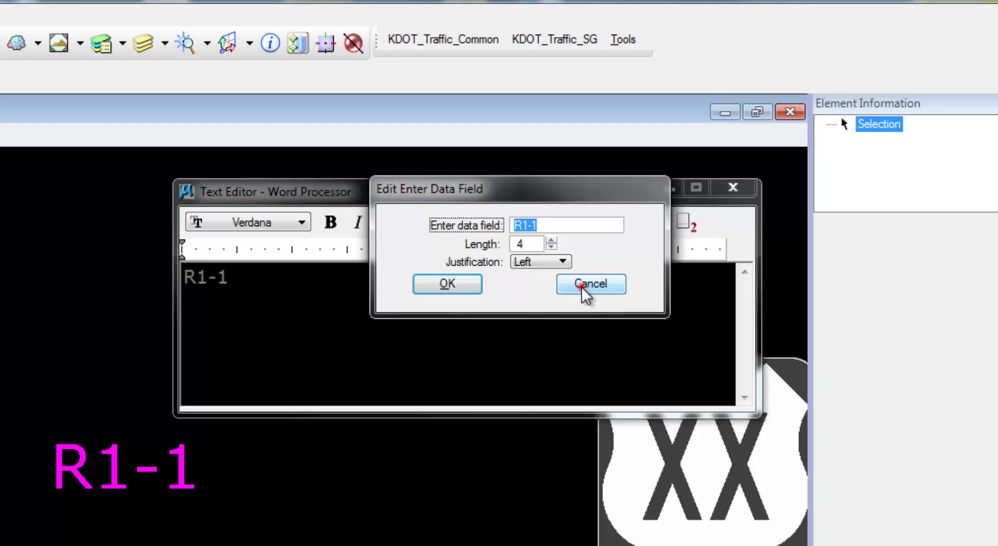
click(221, 278)
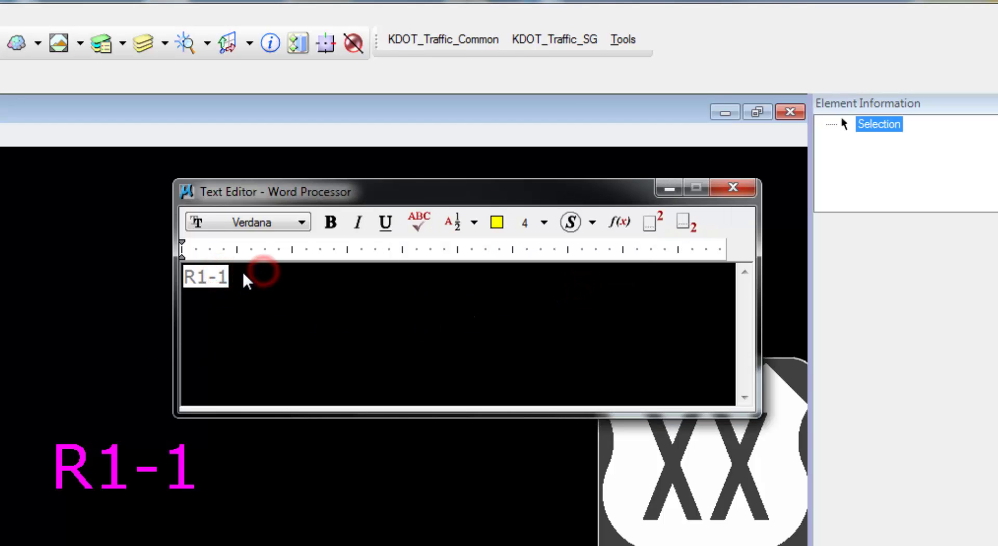
click(243, 272)
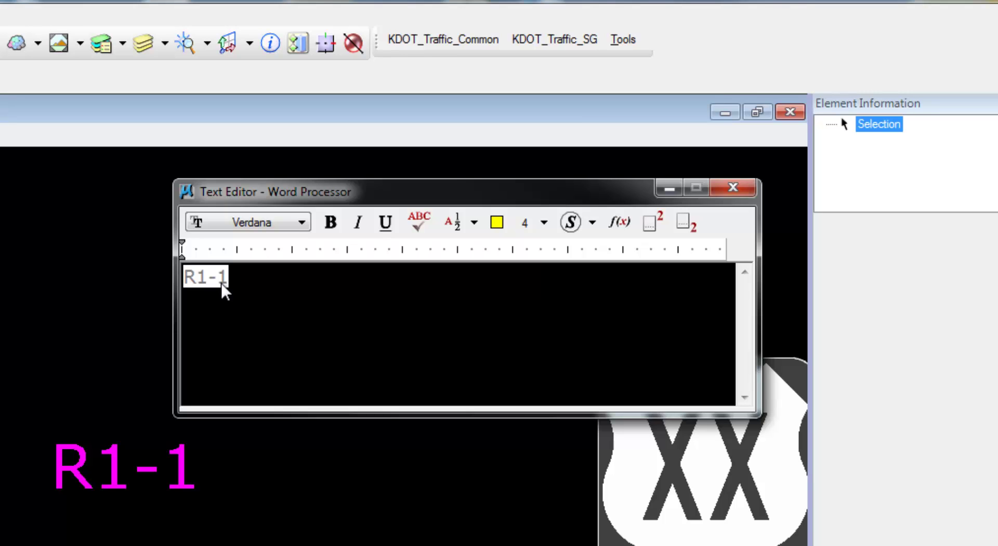
Empty the R1-1 label's enter data field through the Edit Enter Data Field dialog and accept the text edit
double_click(218, 276)
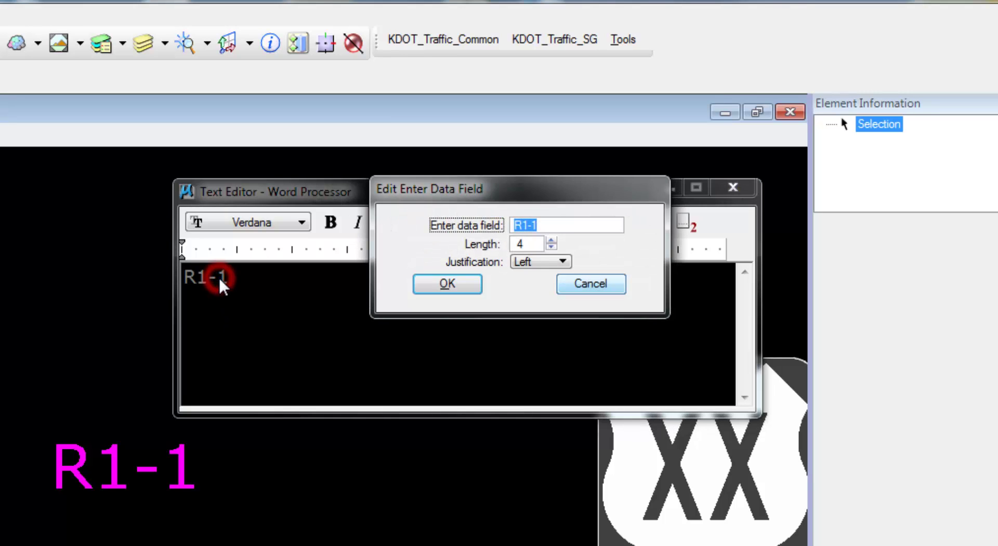
click(542, 225)
drag(542, 227, 516, 235)
key(BackSpace)
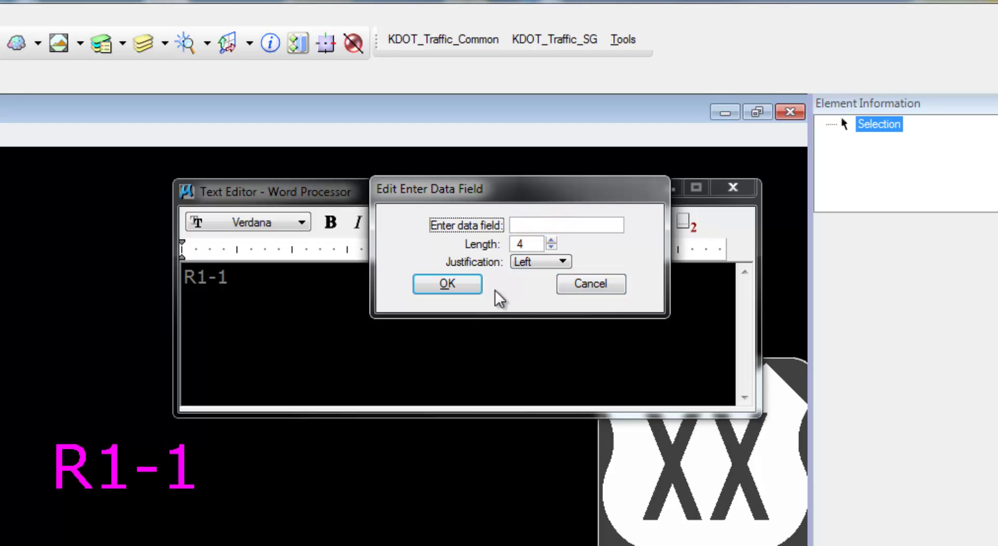
click(447, 284)
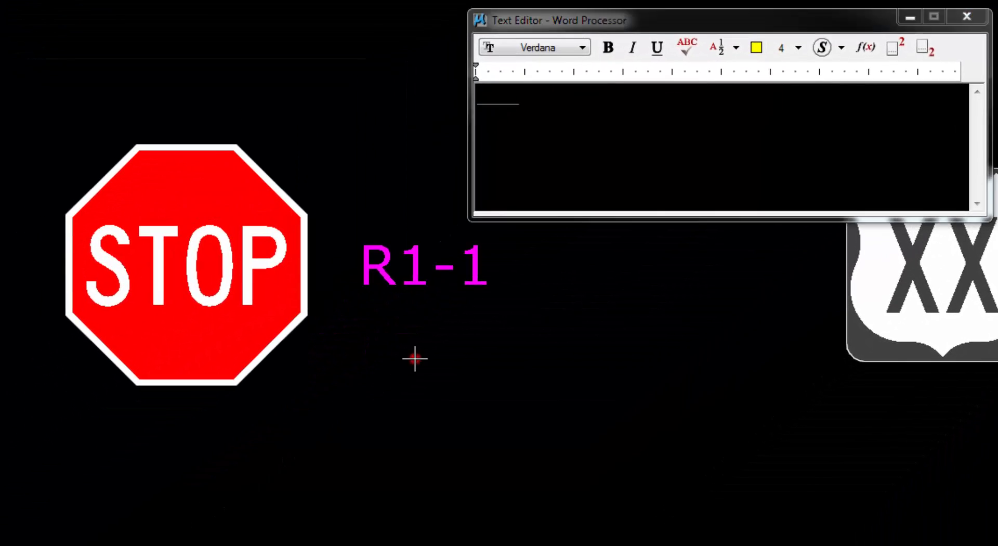
right_click(414, 359)
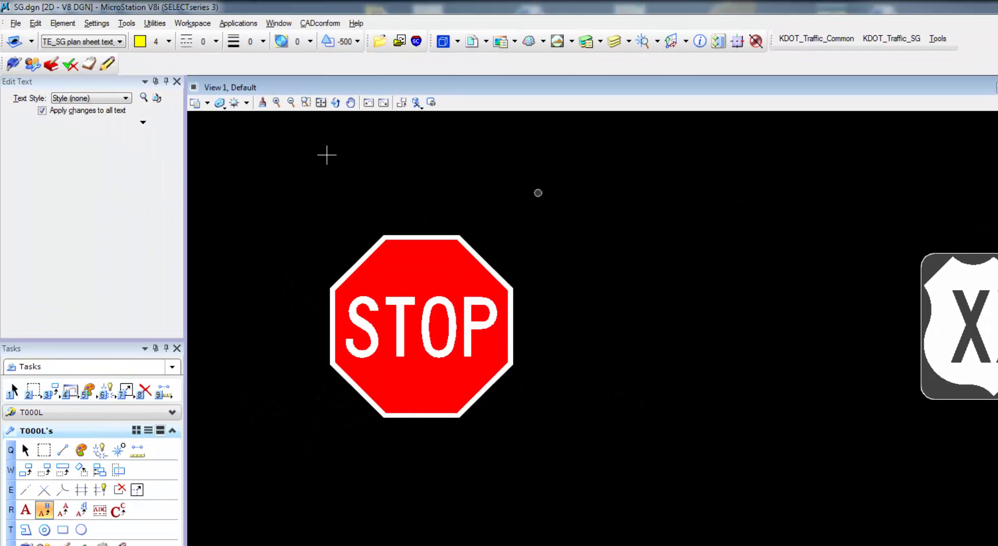
Check the design file against the KDOT feature tables again, close the check, and undo the enter data field edit
click(71, 64)
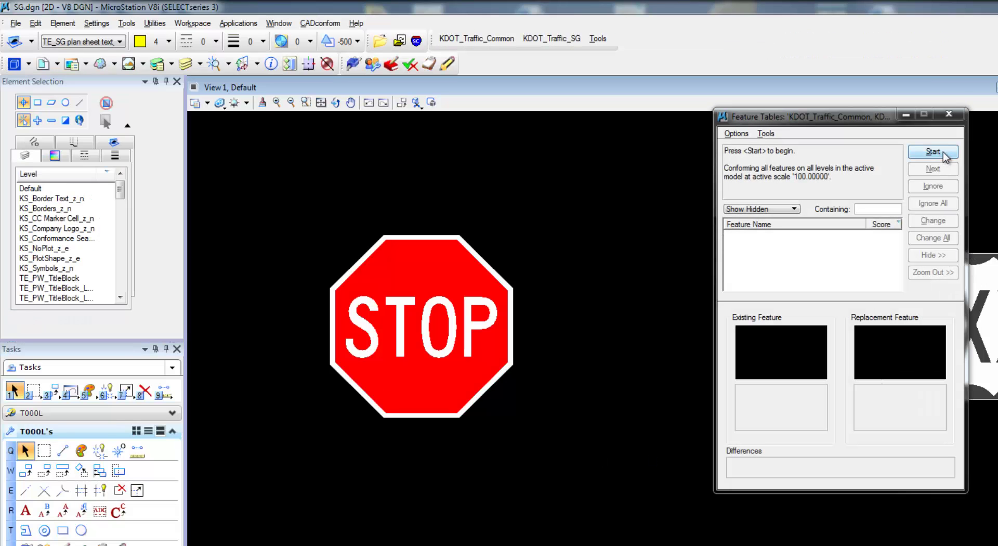
click(943, 155)
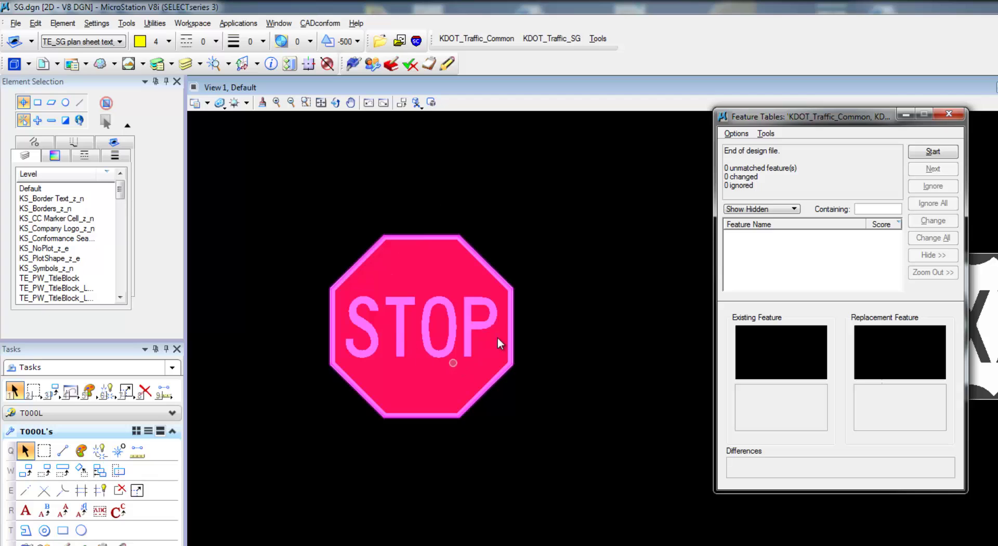
click(951, 114)
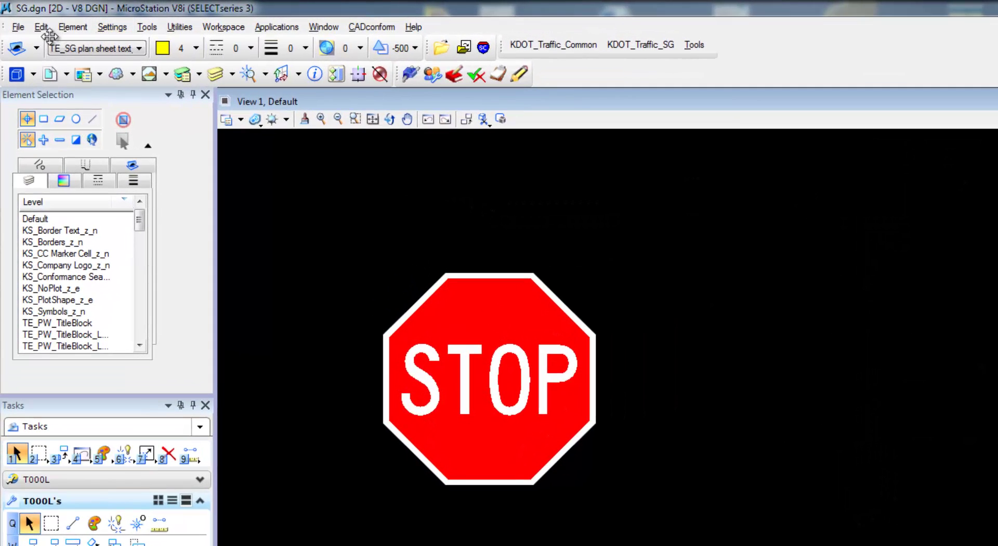
click(46, 29)
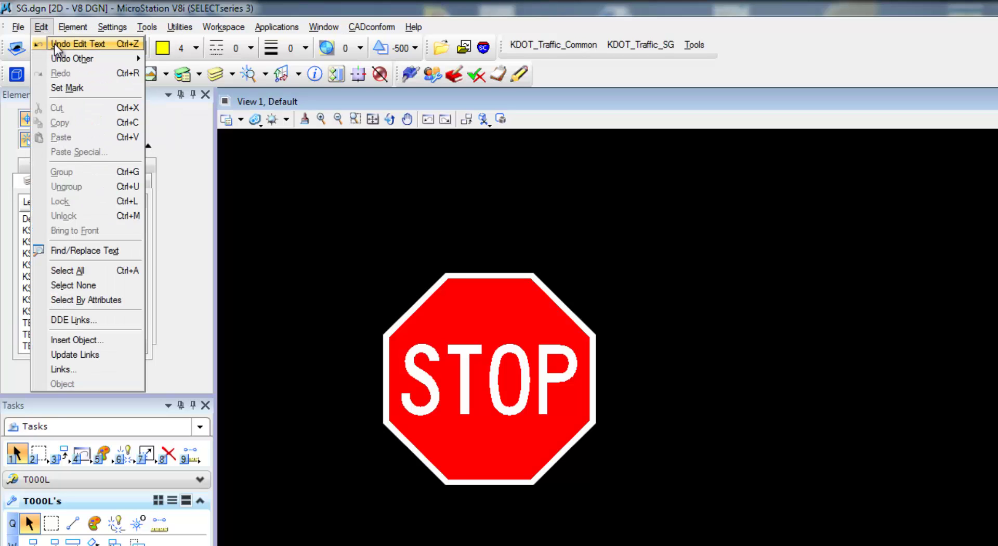
click(56, 44)
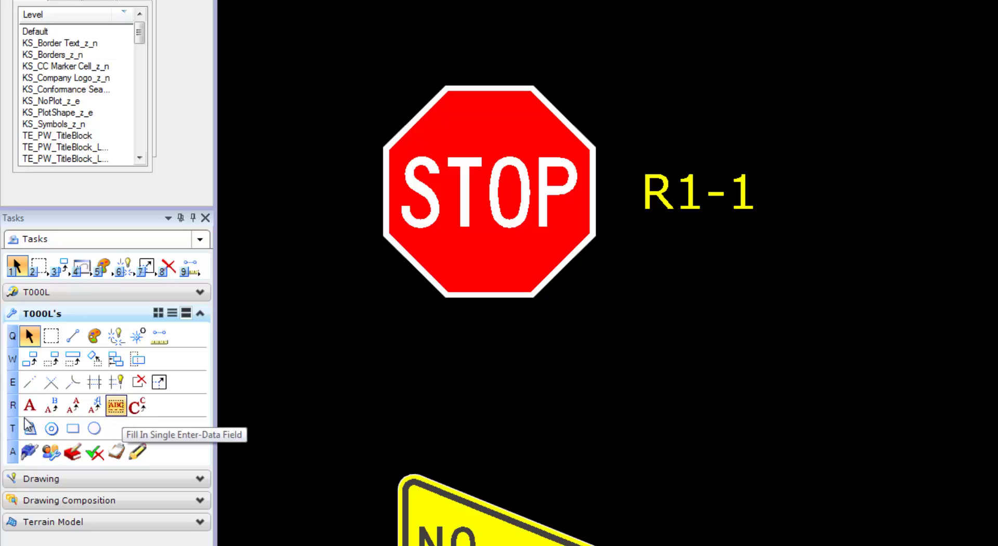
Try to blank the R1-1 label with the Fill In Single Enter-Data Field tool
click(116, 405)
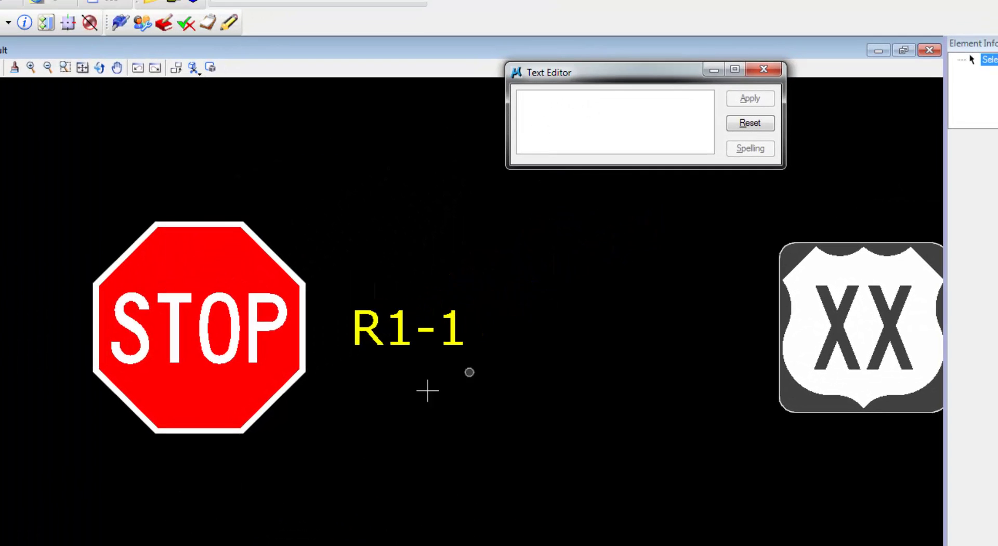
click(395, 321)
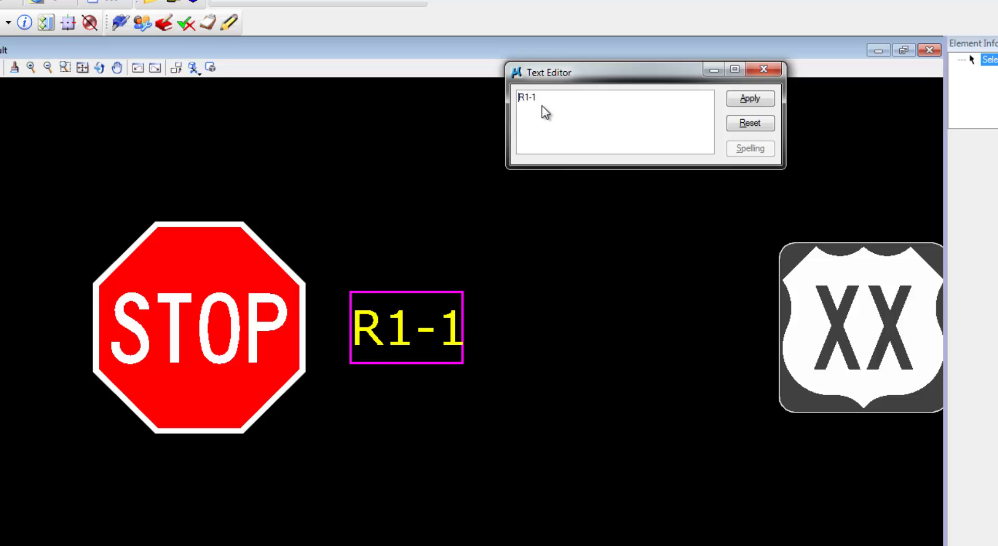
drag(545, 97, 513, 99)
key(Delete)
right_click(420, 461)
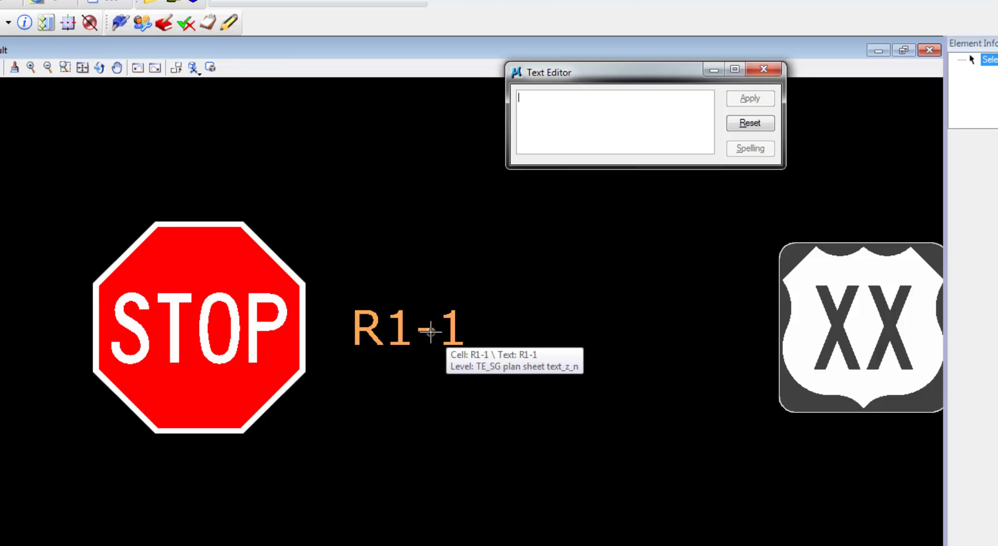
Blank the R1-1 label's data field with Fill In Single Enter-Data Field, accept the change and close the text editor
click(430, 330)
drag(592, 95, 523, 98)
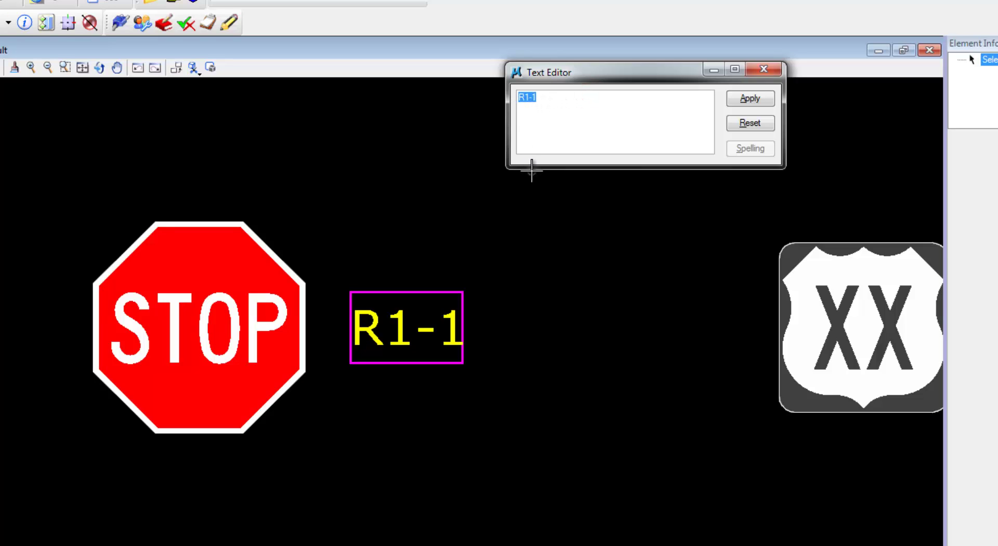
key(Delete)
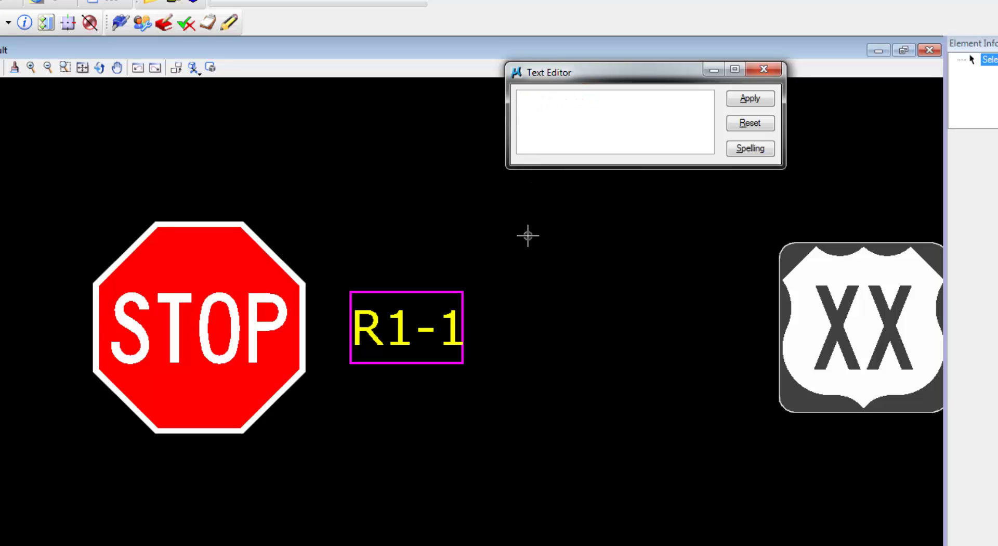
click(570, 331)
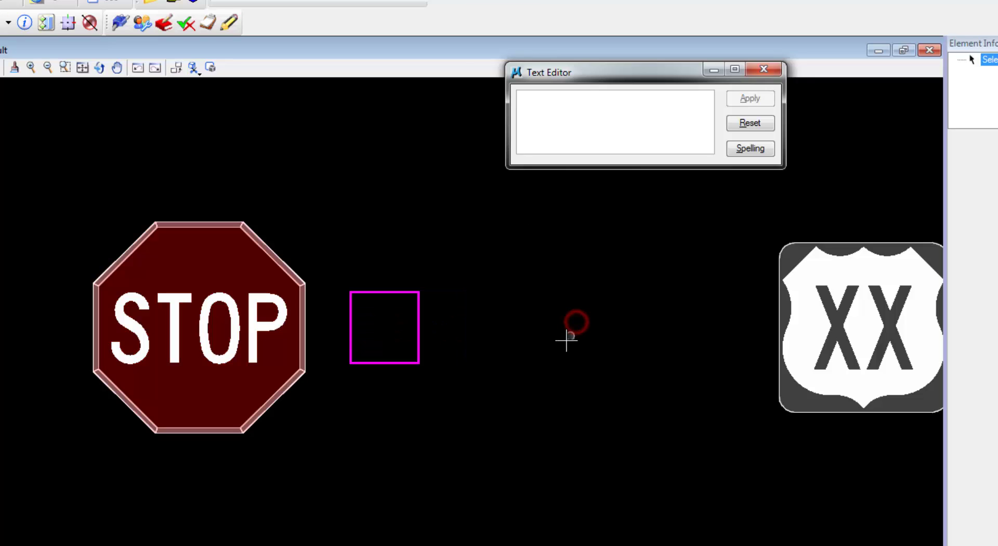
click(565, 343)
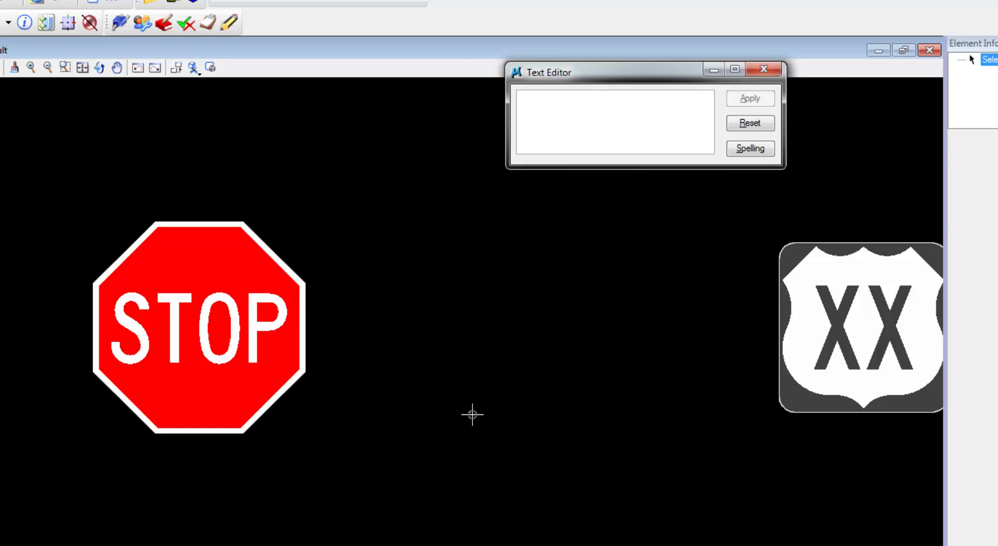
click(767, 74)
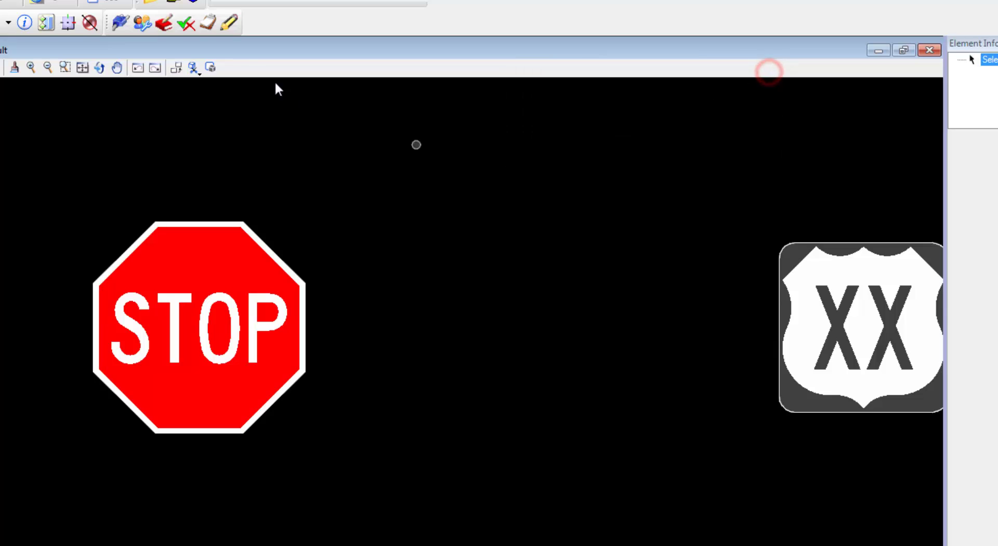
Run the feature conformance check on the design file with the label blanked
click(185, 22)
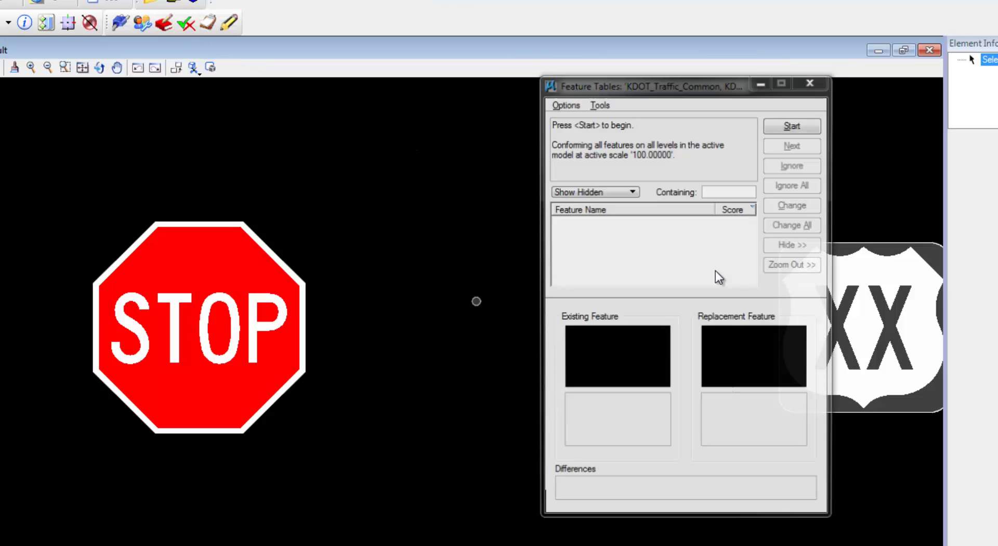
click(809, 127)
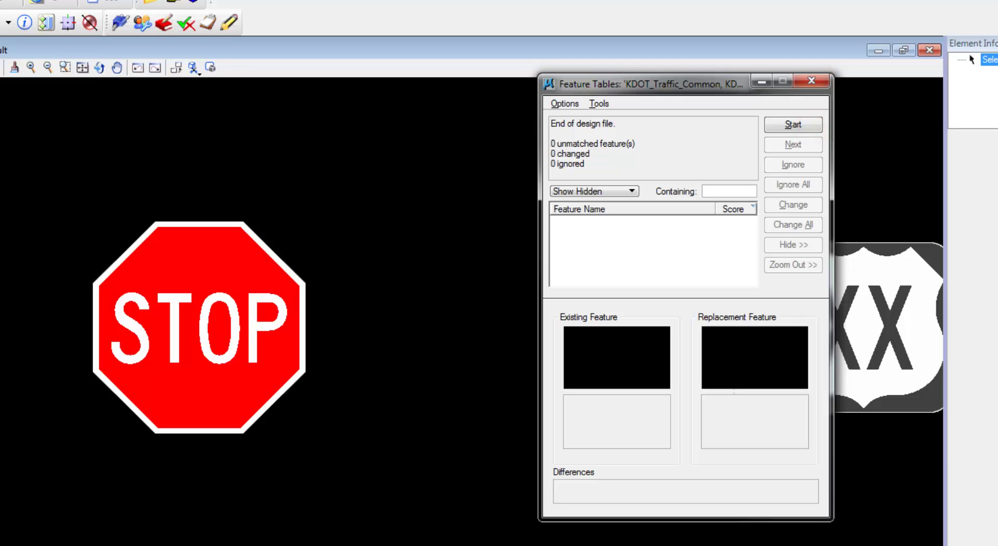
Close the conformance check and place the M1-4 sign's designation at Single - Left with the Move Sign Designation tool
click(811, 81)
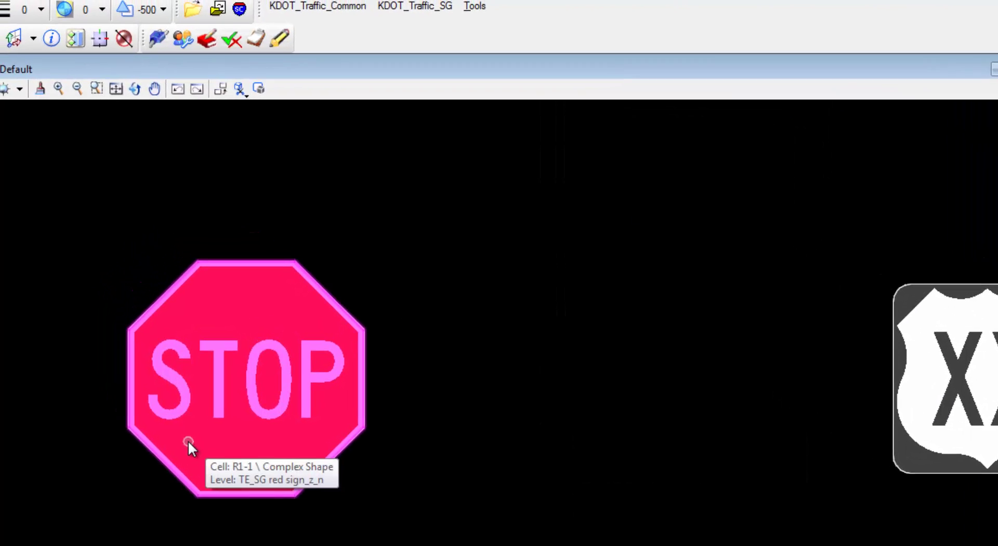
scroll(99, 352, down, 2)
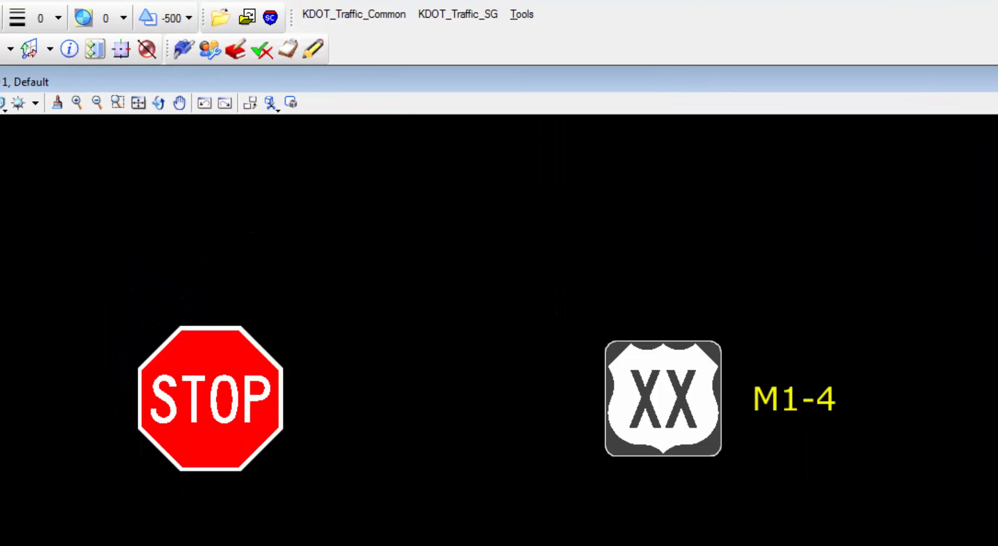
click(364, 16)
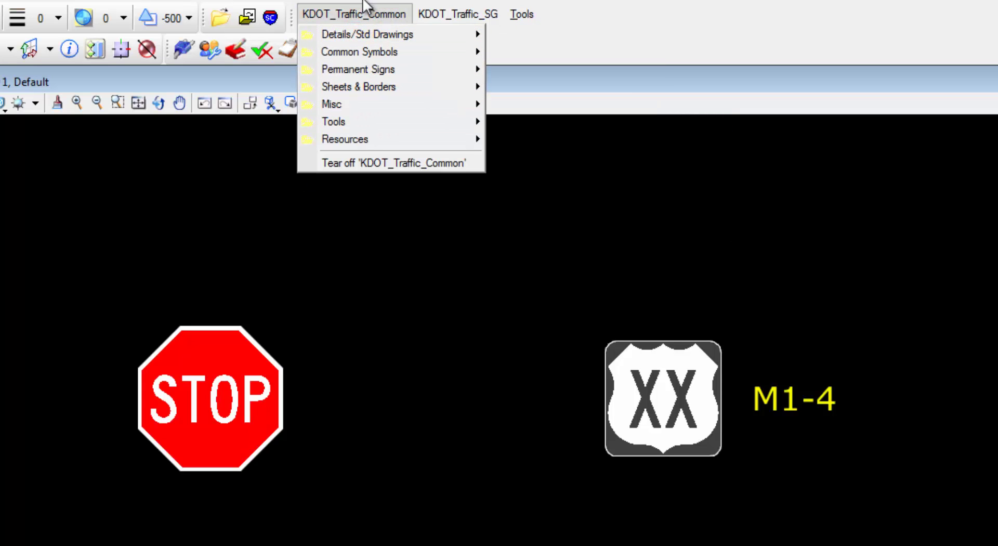
mouse_move(383, 125)
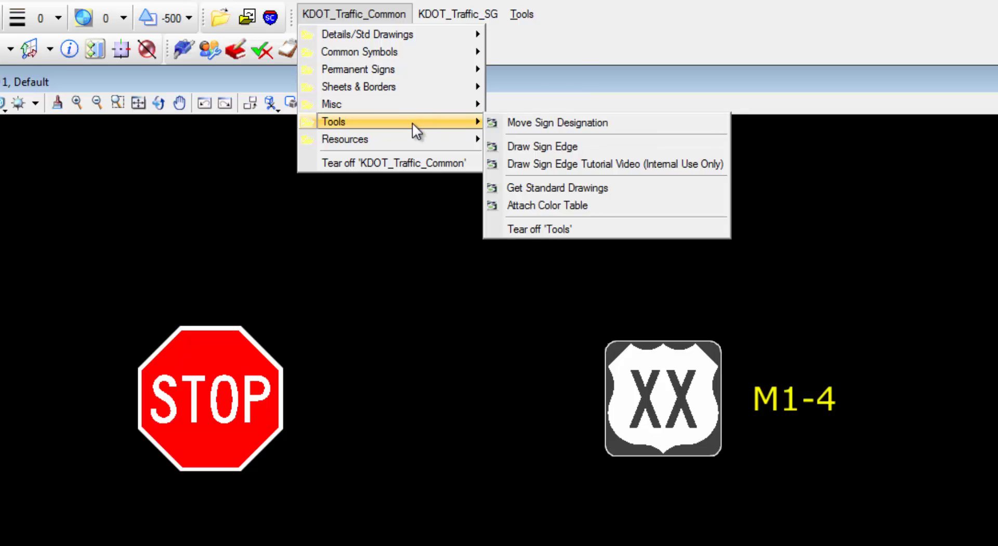
click(628, 124)
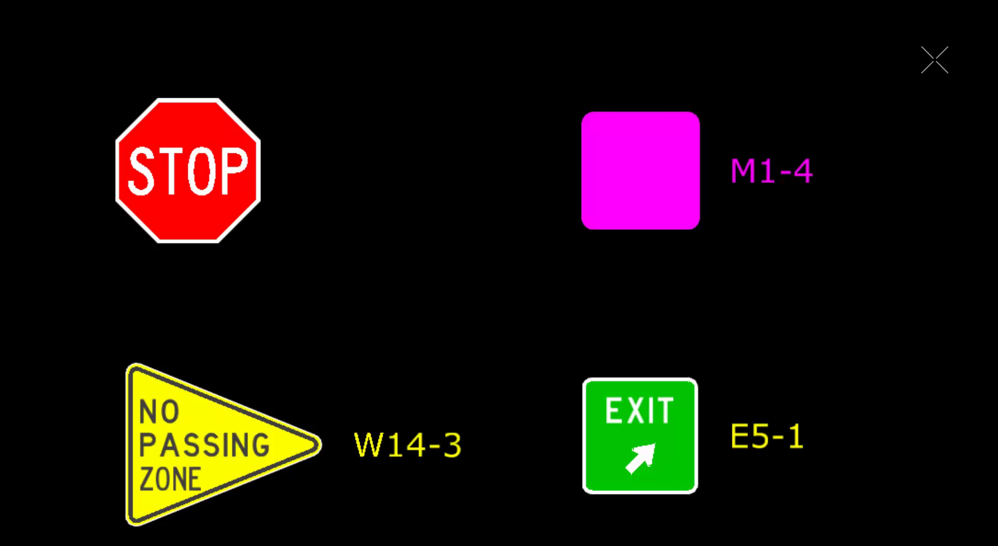
click(954, 126)
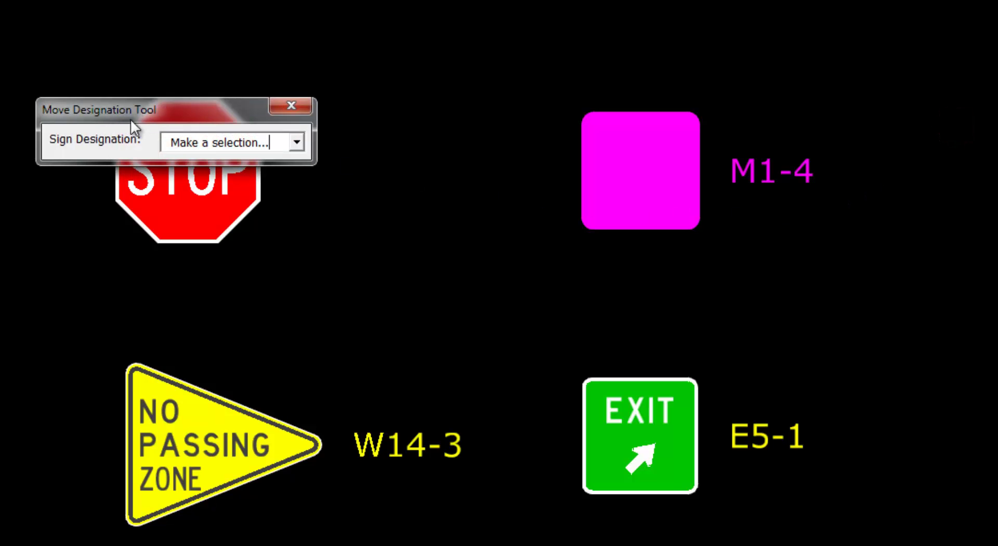
click(297, 142)
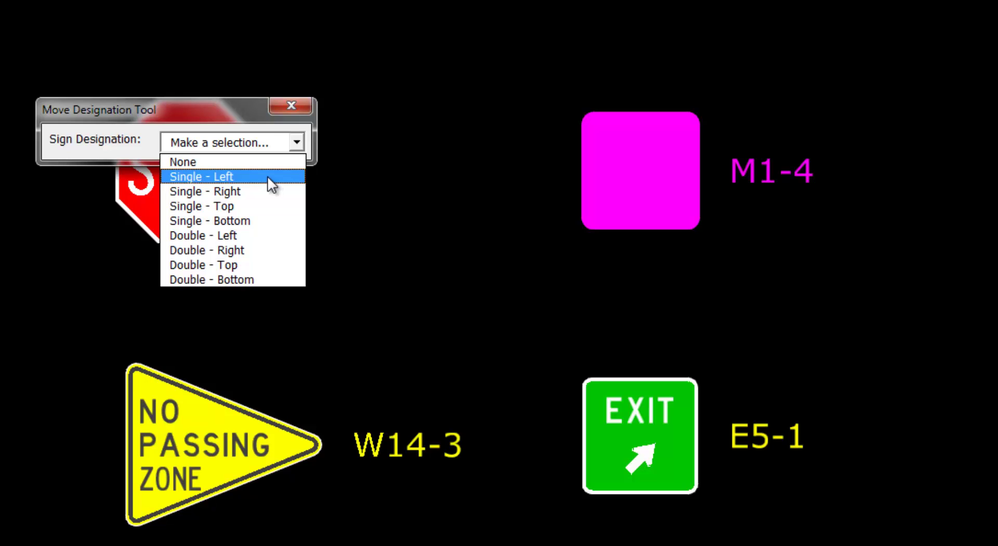
click(254, 176)
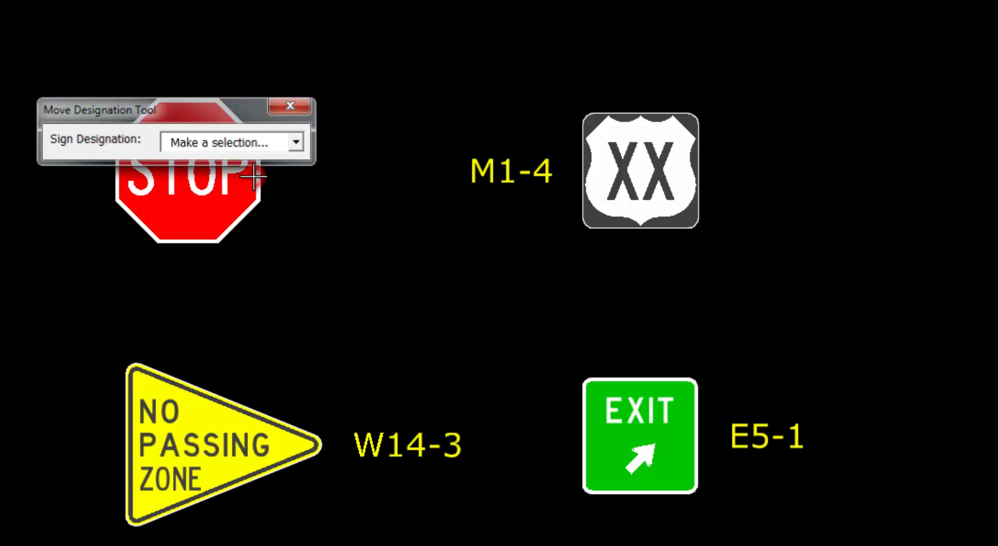
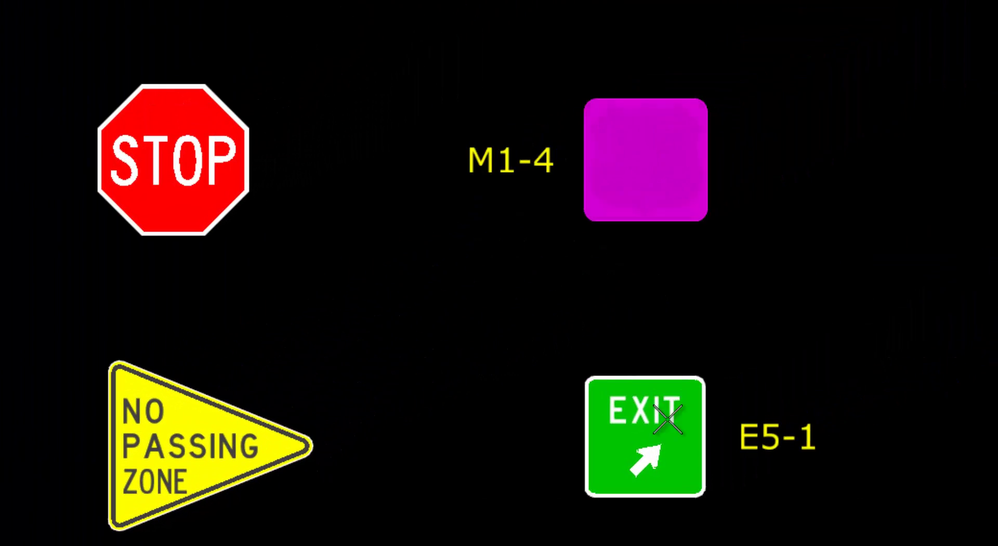
Select the E5-1 sign too, then set the M1-4 designation to Single - Bottom and the E5-1 designation to Single - Left
click(668, 418)
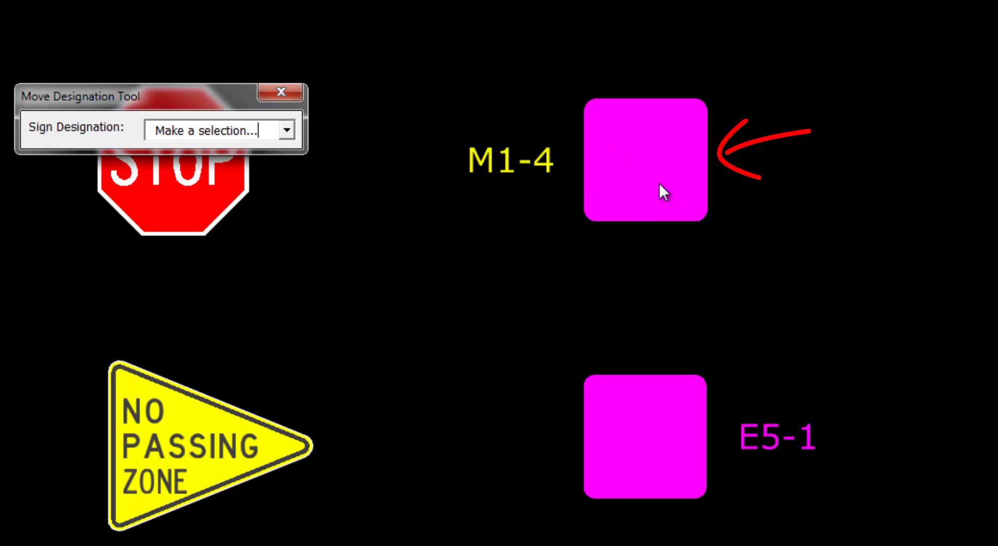
click(287, 131)
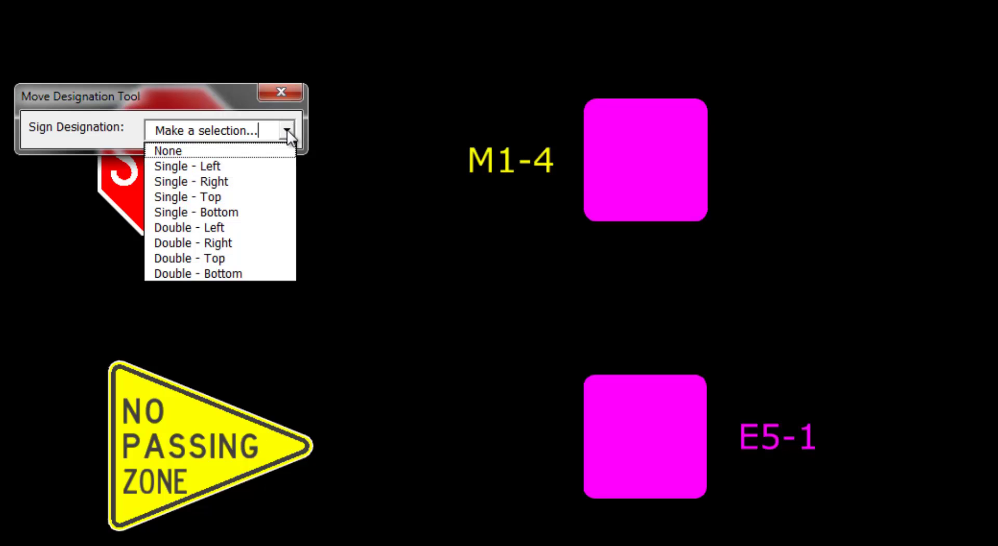
click(269, 210)
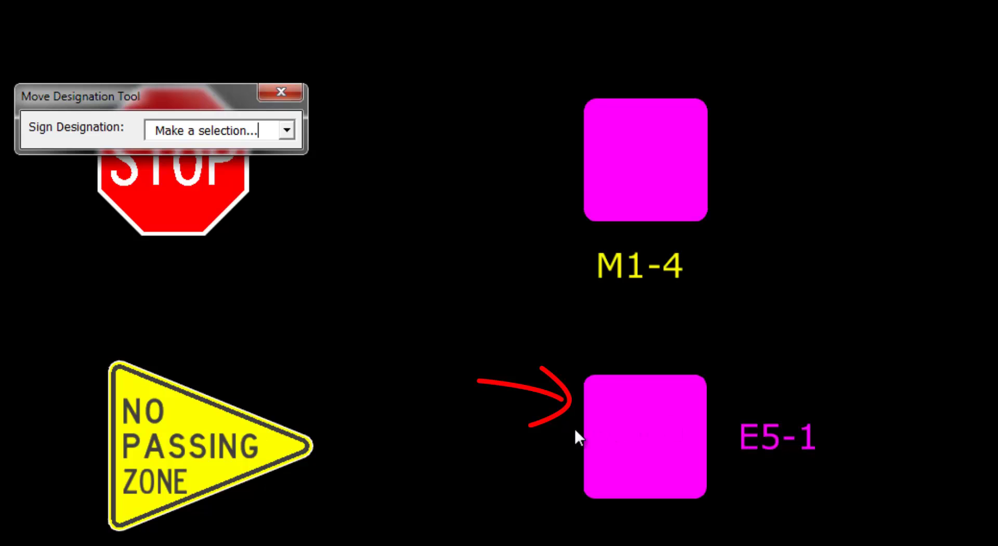
click(287, 129)
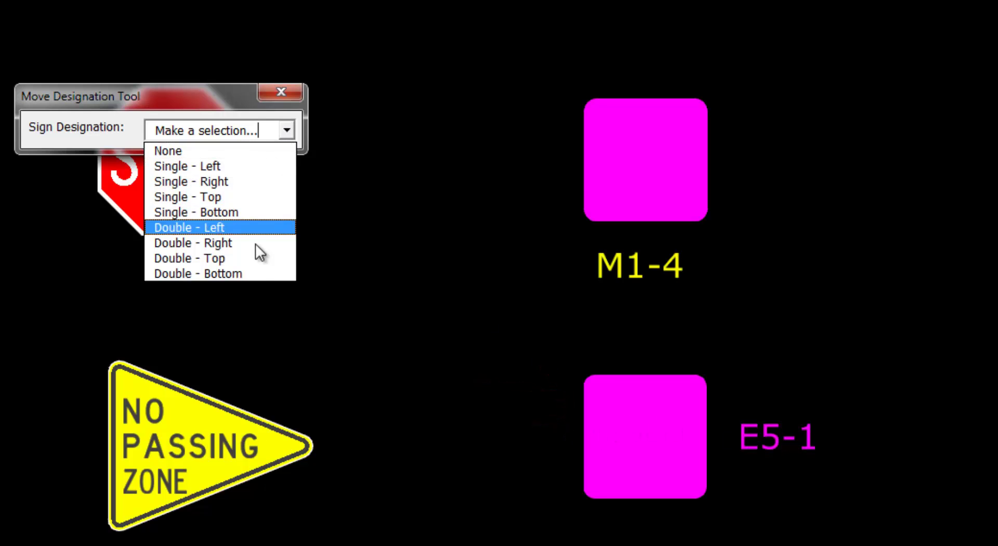
click(241, 165)
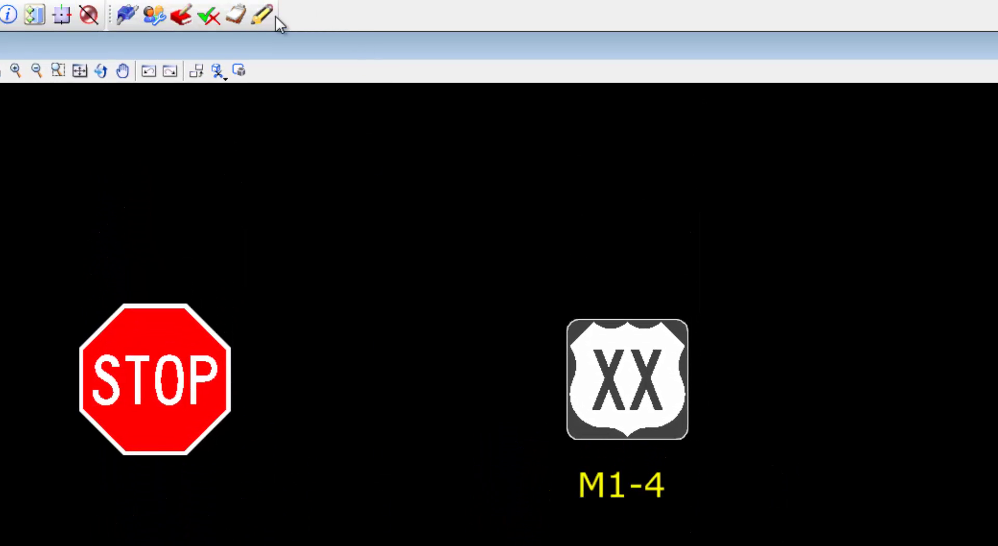
Check the design file with the relocated designations against the feature tables, and inspect the E5-1 cell's element information
click(212, 19)
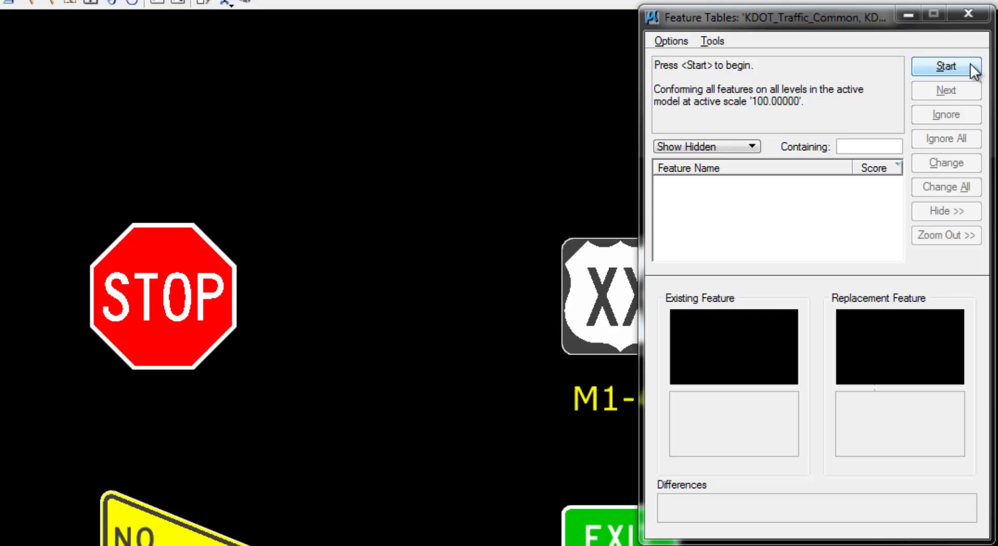
click(969, 65)
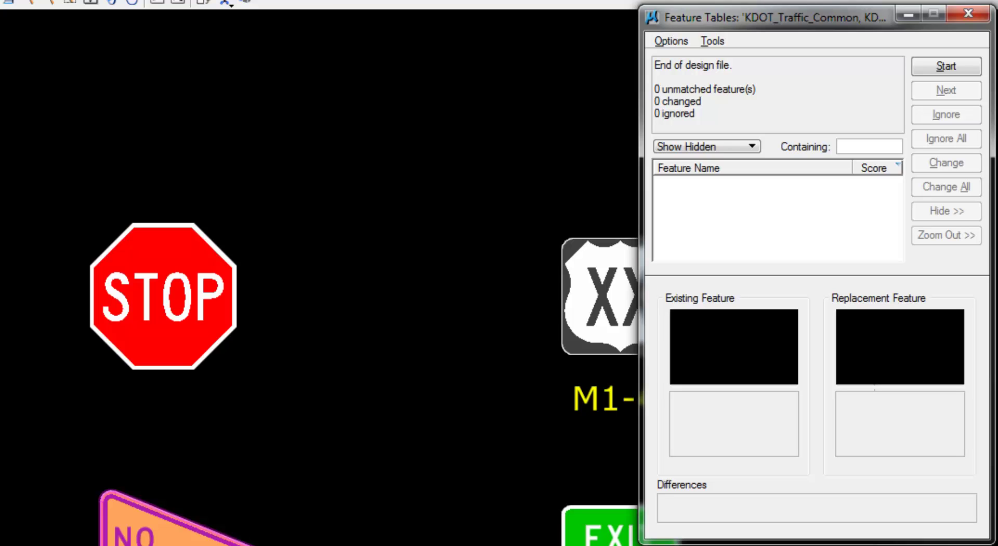
click(972, 12)
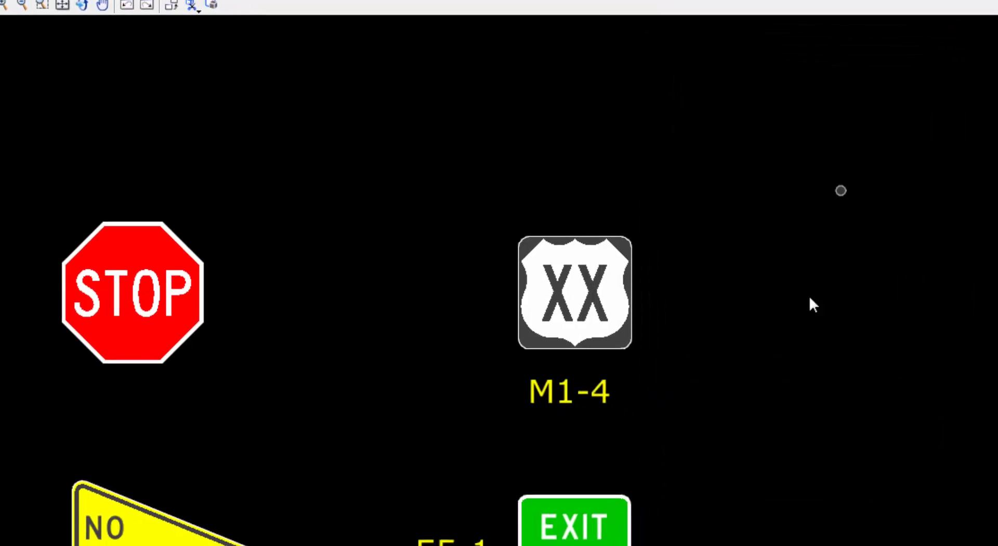
click(622, 537)
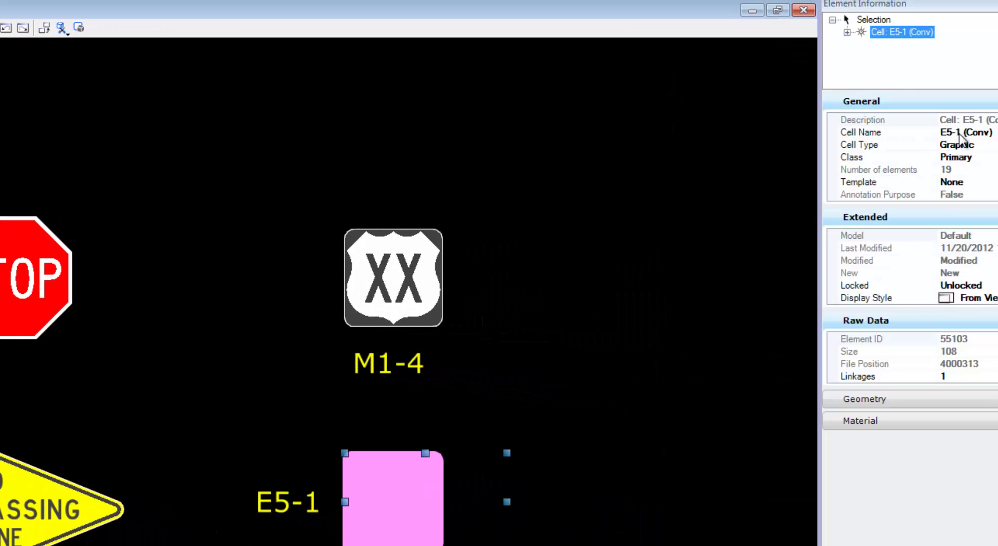
click(623, 493)
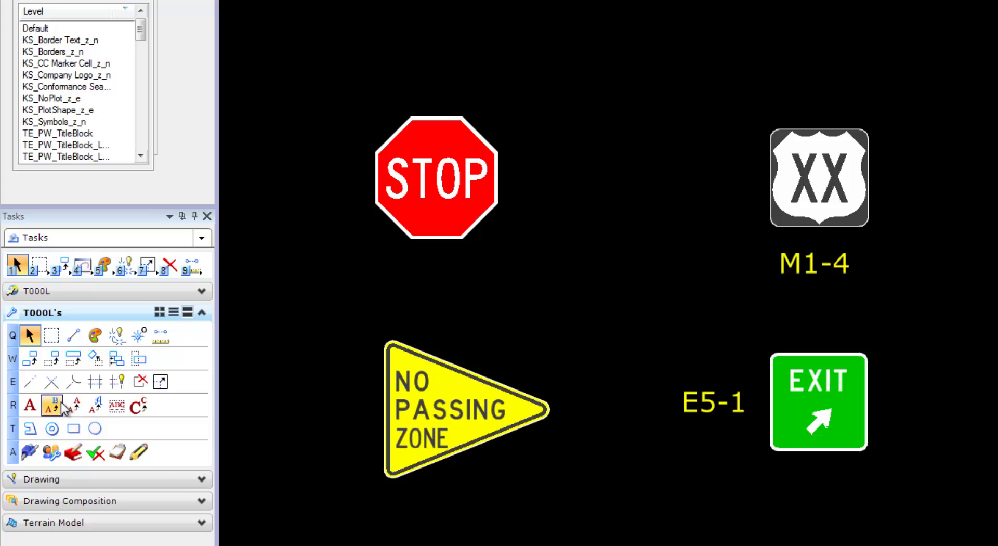
Try replacing the XX on the M1-4 sign with 55 as plain text using the Edit Text tool
click(52, 405)
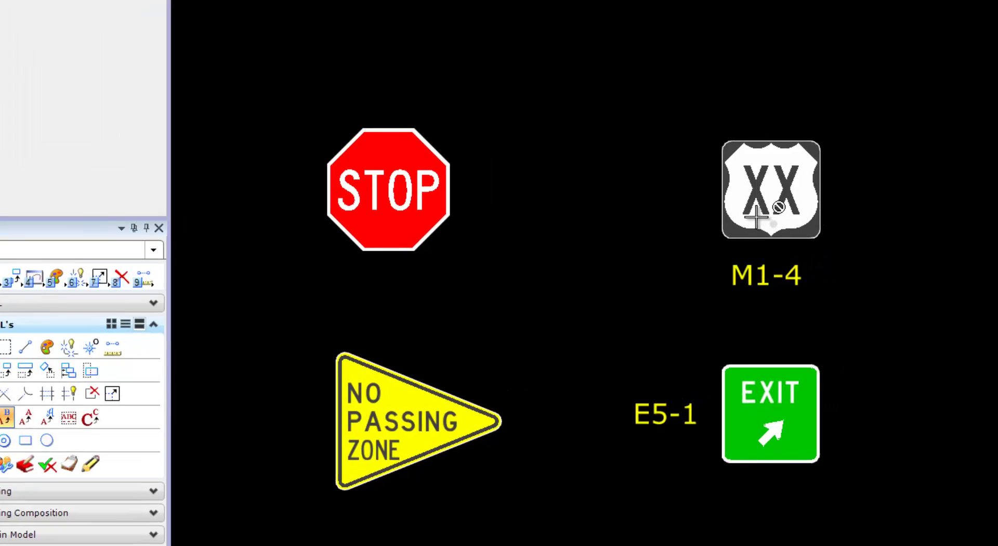
click(566, 229)
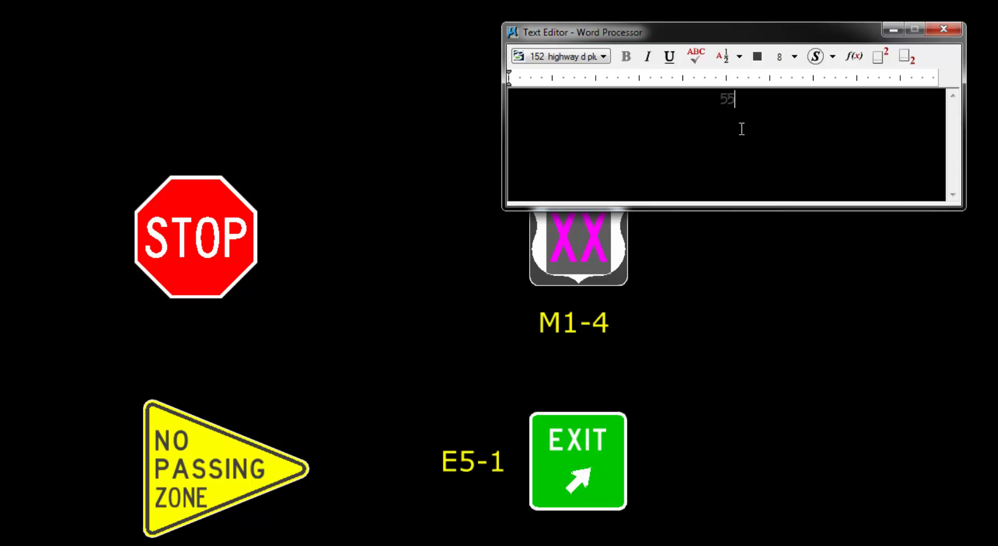
click(770, 335)
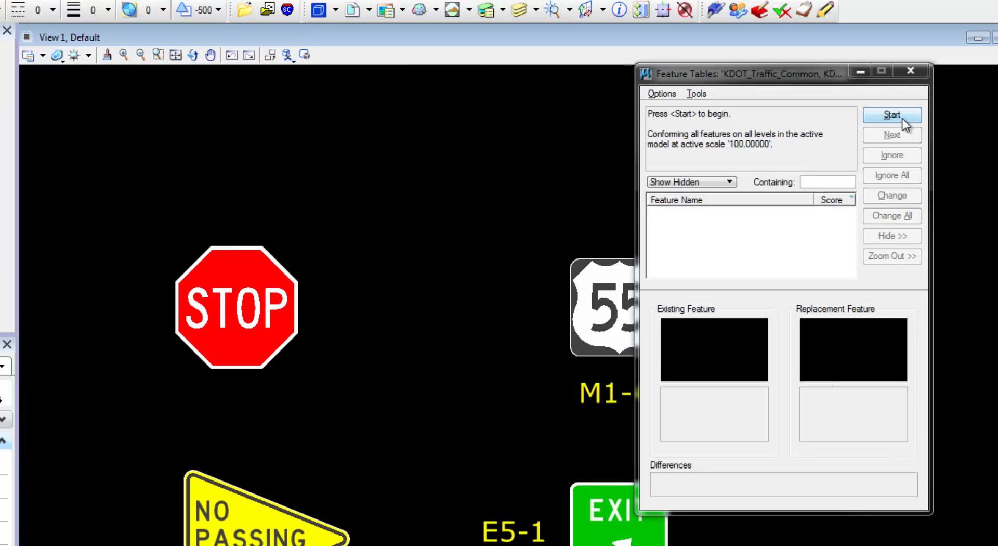
Run the feature conformance check on the edited M1-4 sign, close it, and undo the plain text edit
click(903, 118)
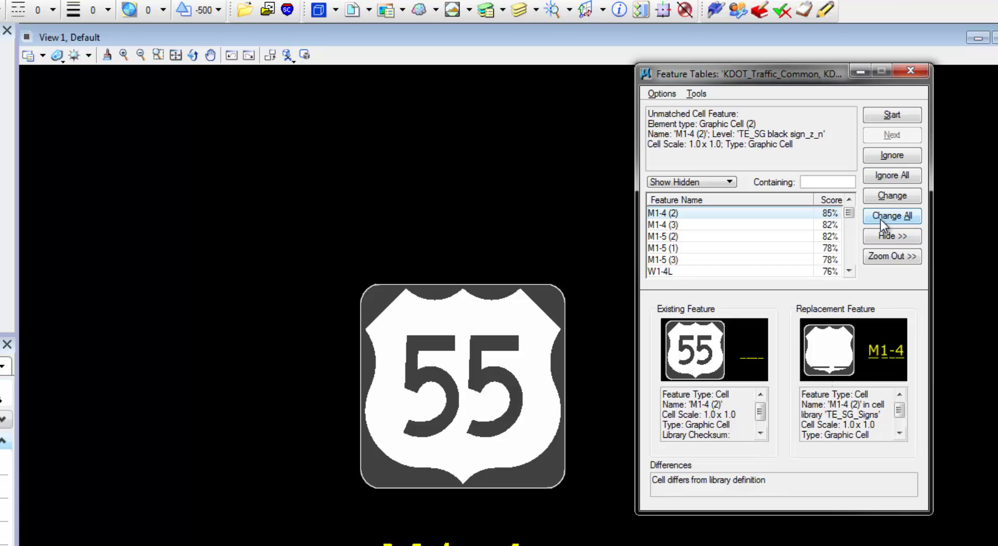
click(910, 71)
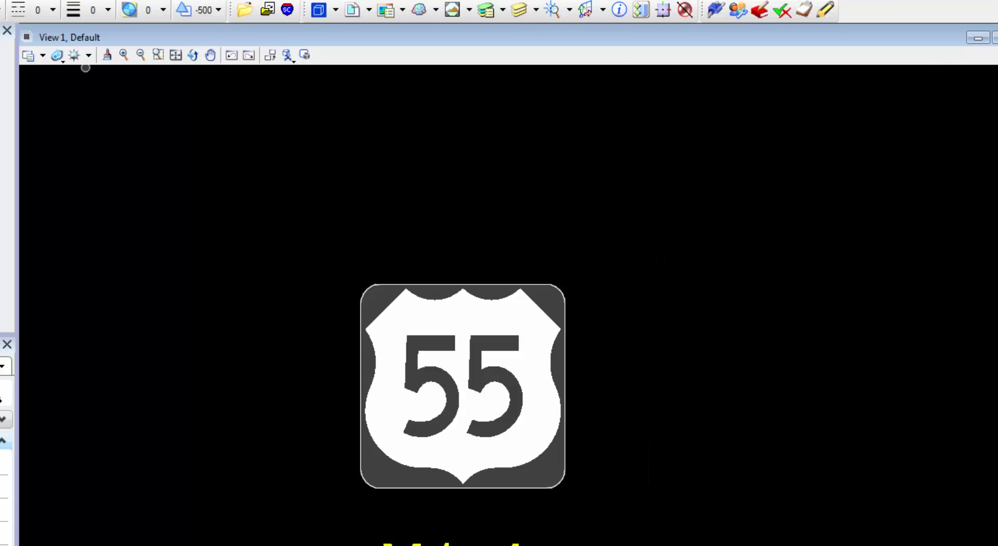
key(ctrl+z)
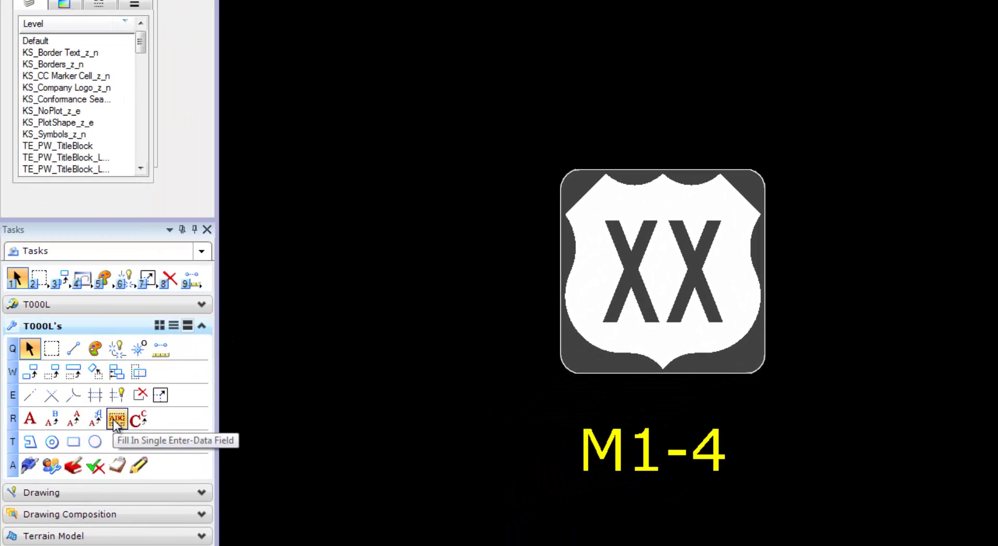
Fill the M1-4 sign's route number field with 55 using Fill In Single Enter-Data Field, and close the text editor
click(113, 419)
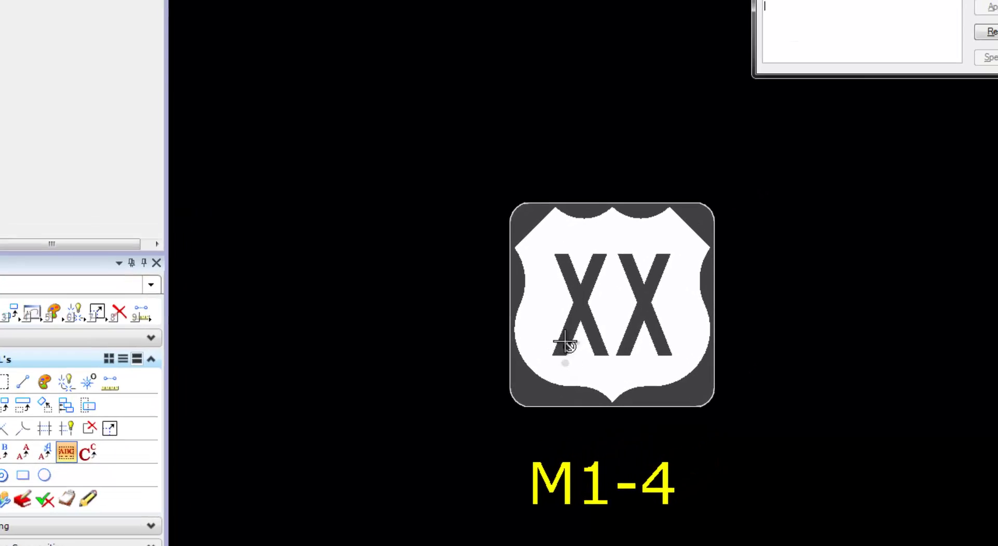
click(502, 353)
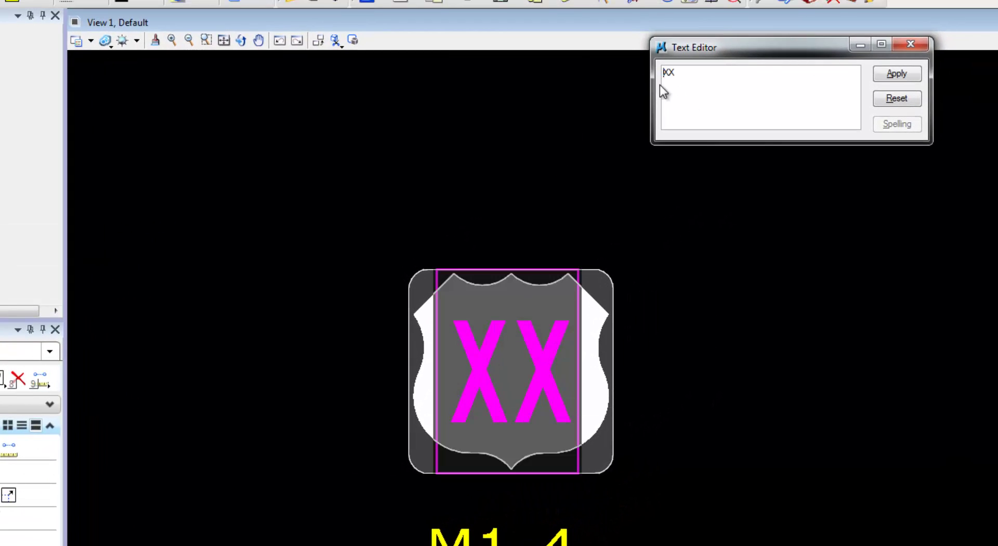
double_click(668, 73)
text(55)
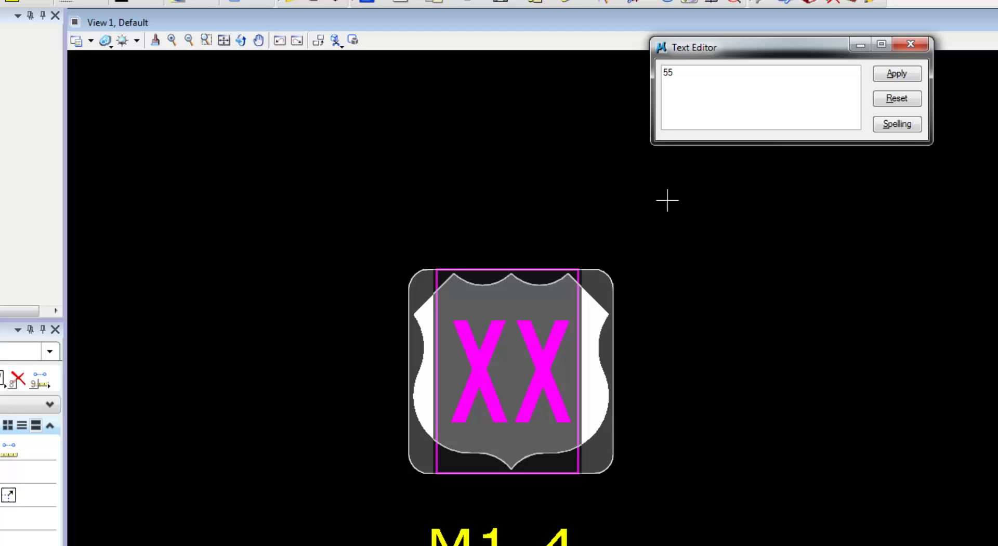
click(725, 358)
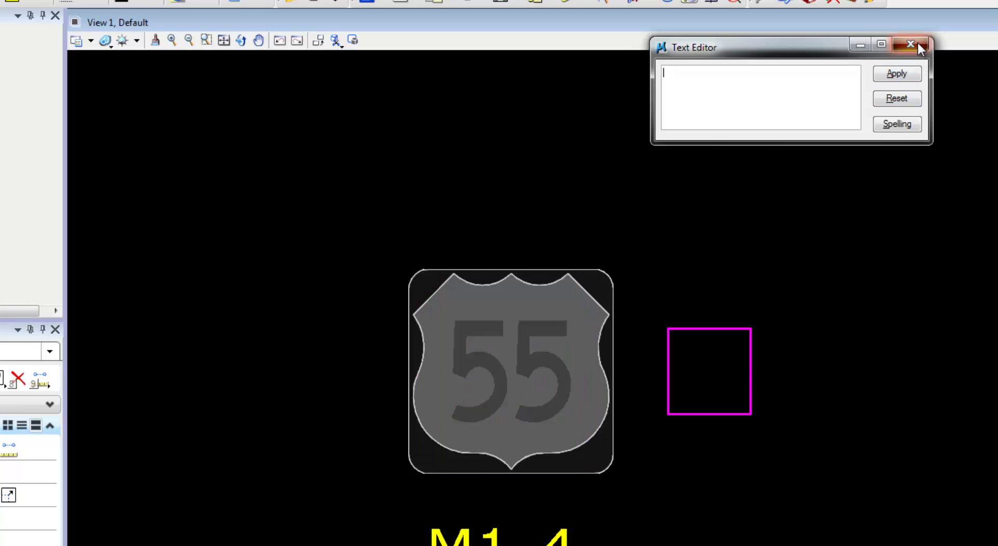
click(911, 44)
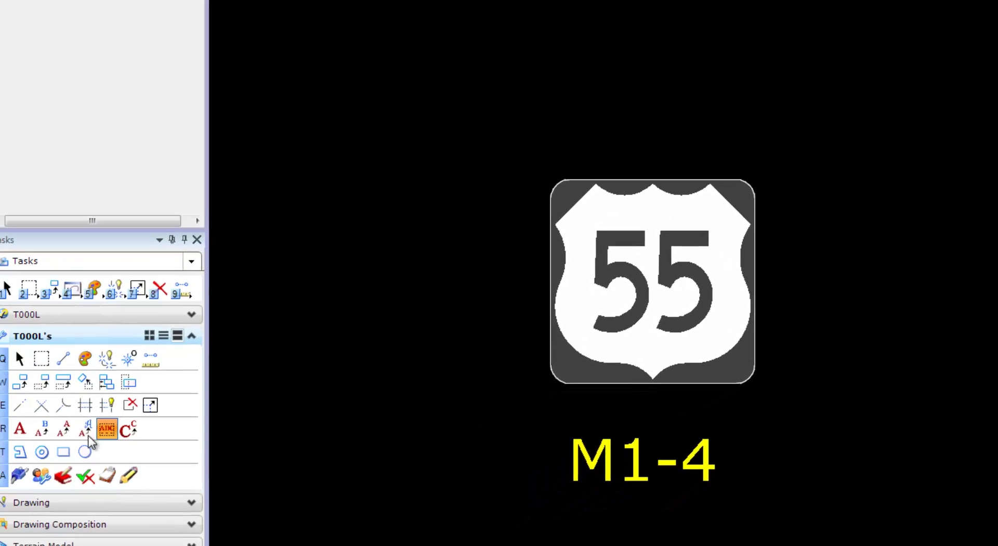
Set the M1-4 sign's route number to 75 by editing its enter data field through the Edit Text tool
click(54, 424)
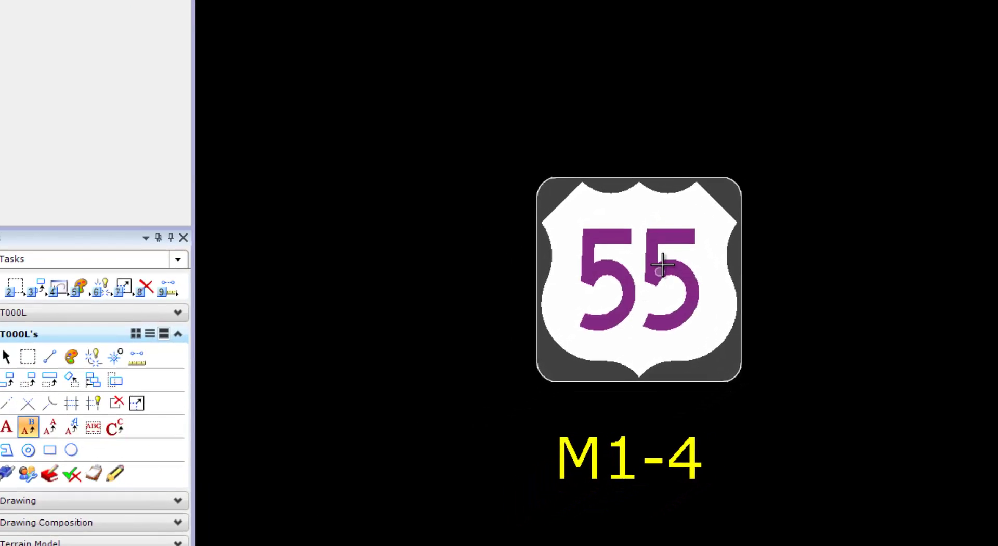
click(663, 264)
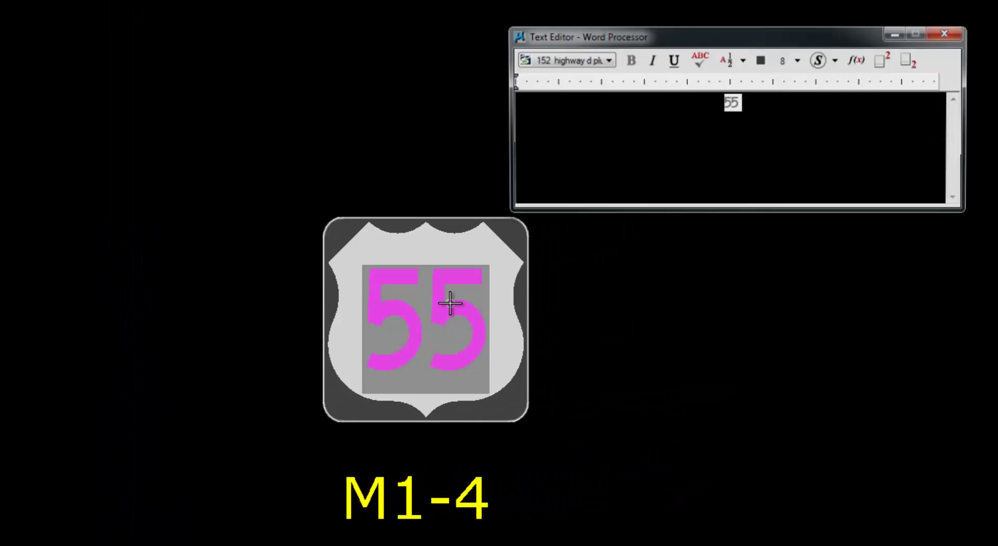
double_click(734, 100)
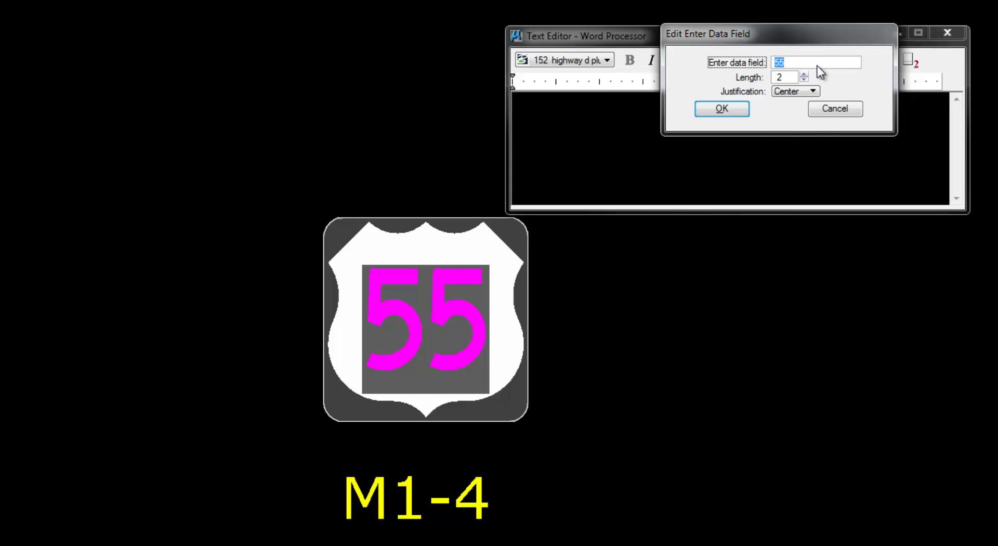
text(75)
click(728, 107)
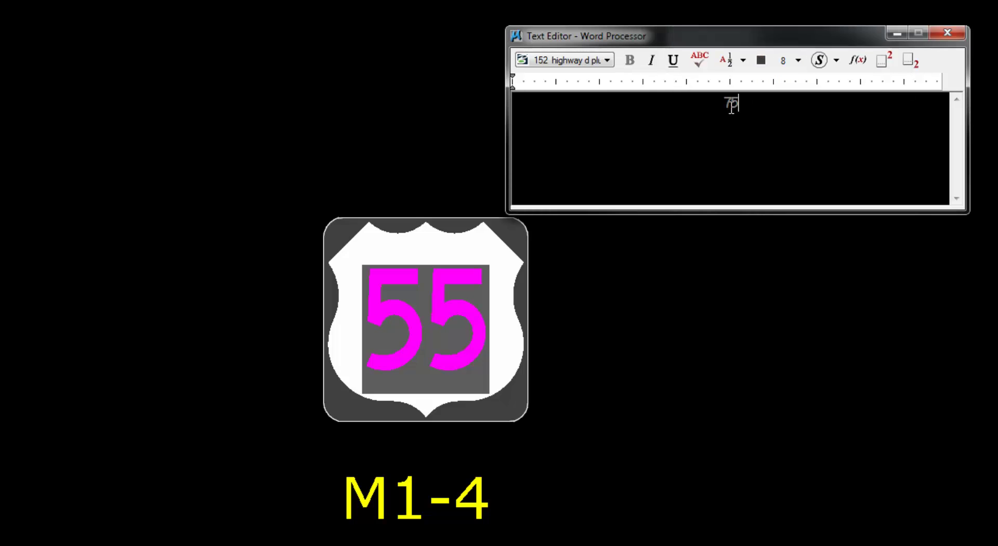
click(655, 373)
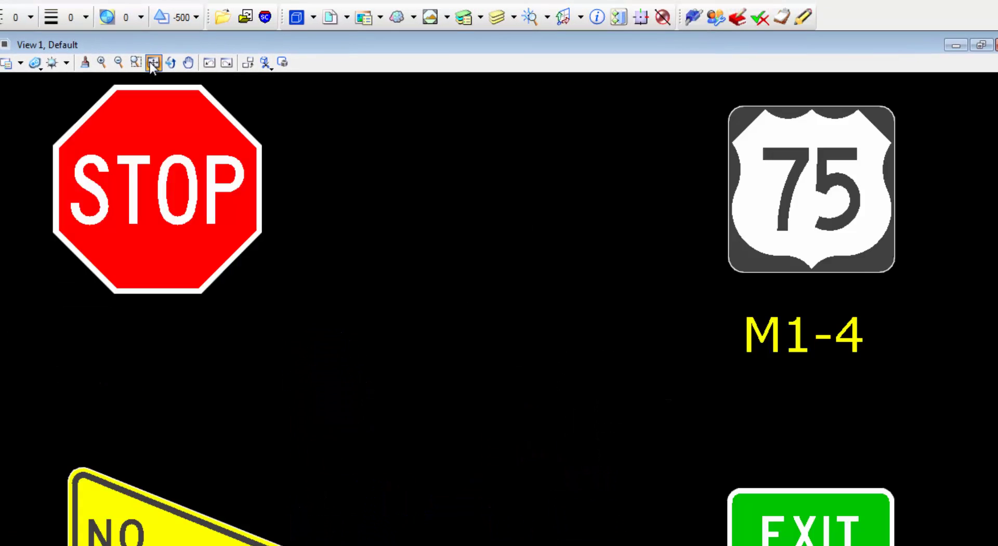
Check the design file with the edited route number against the KDOT feature tables and close the check
scroll(339, 319, down, 2)
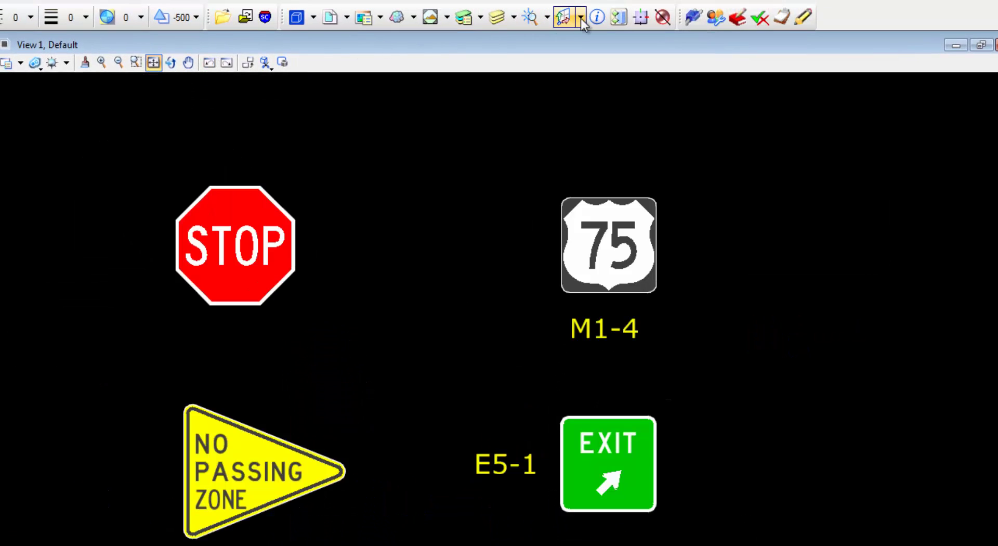
click(760, 17)
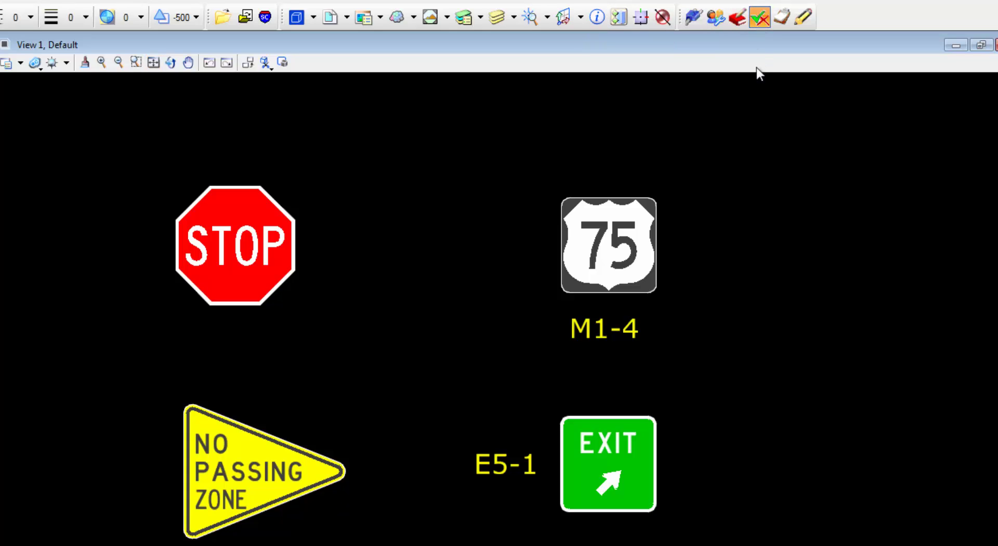
click(885, 127)
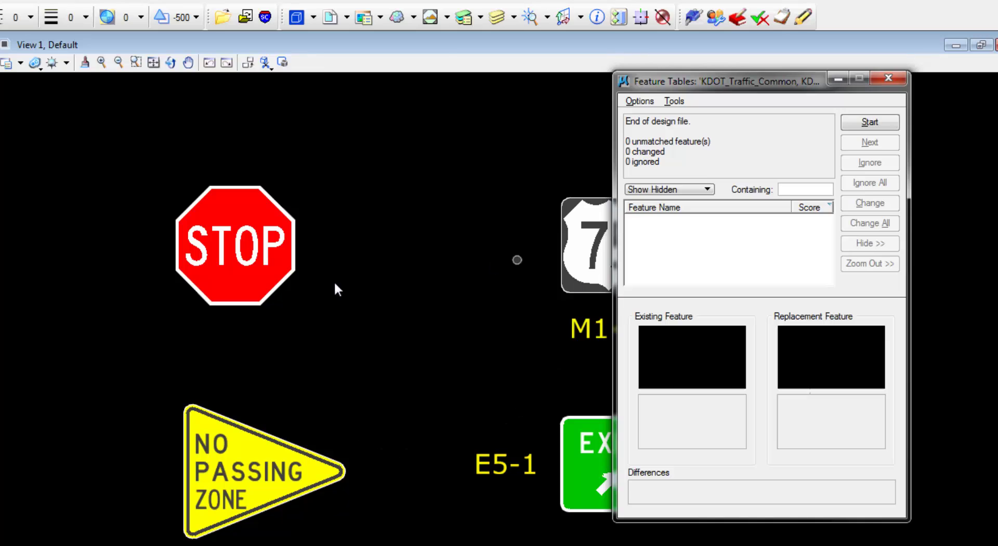
click(887, 75)
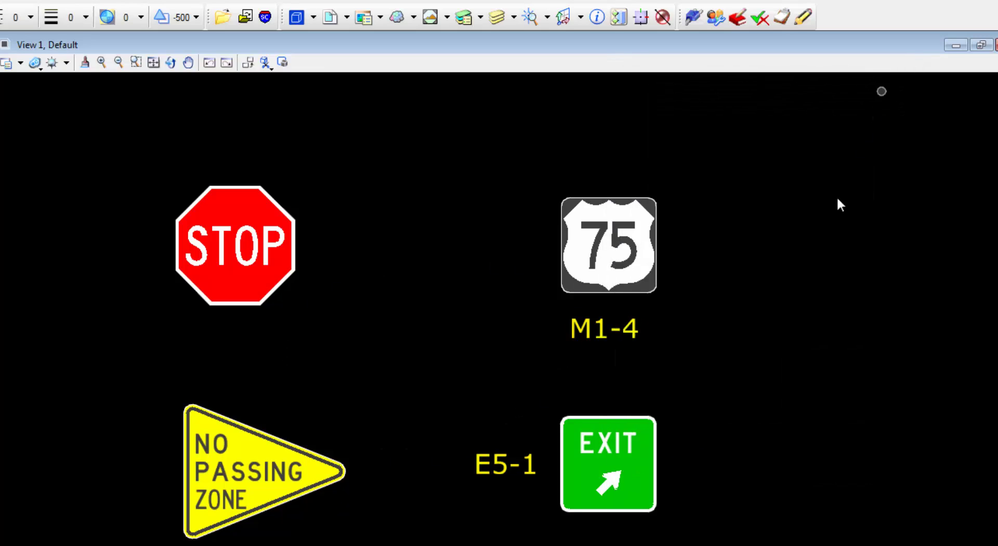